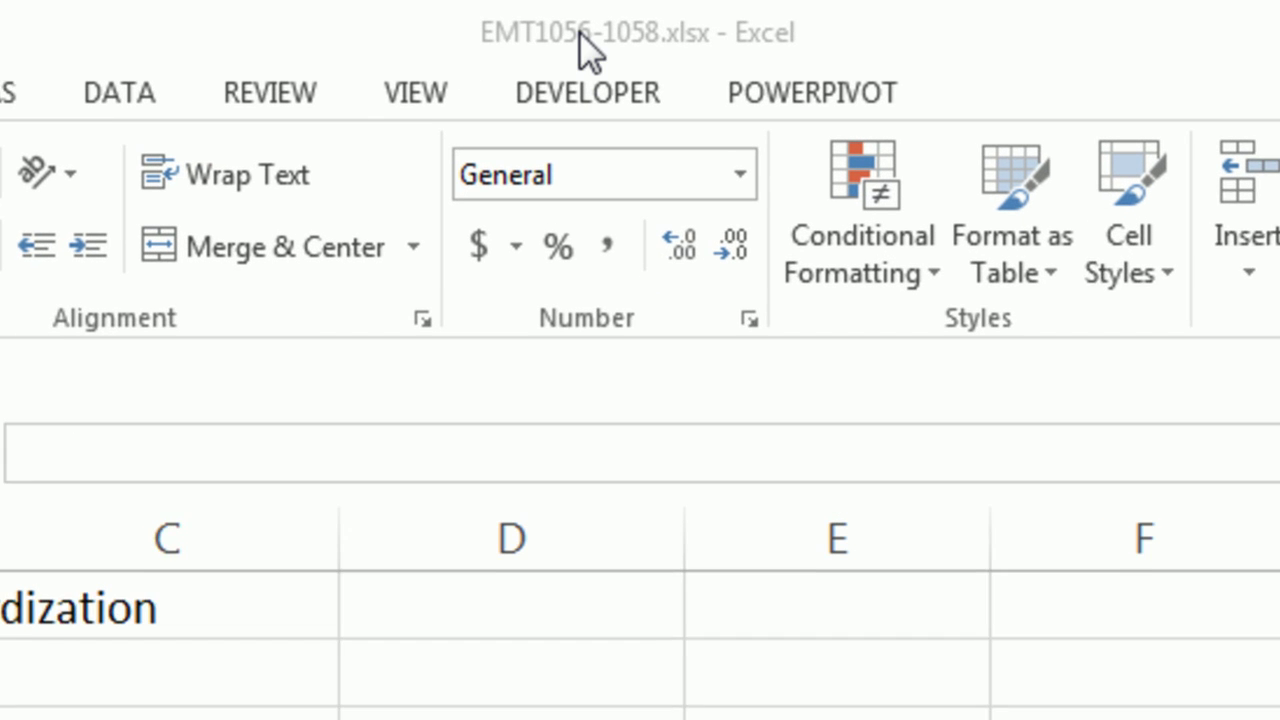
click(610, 16)
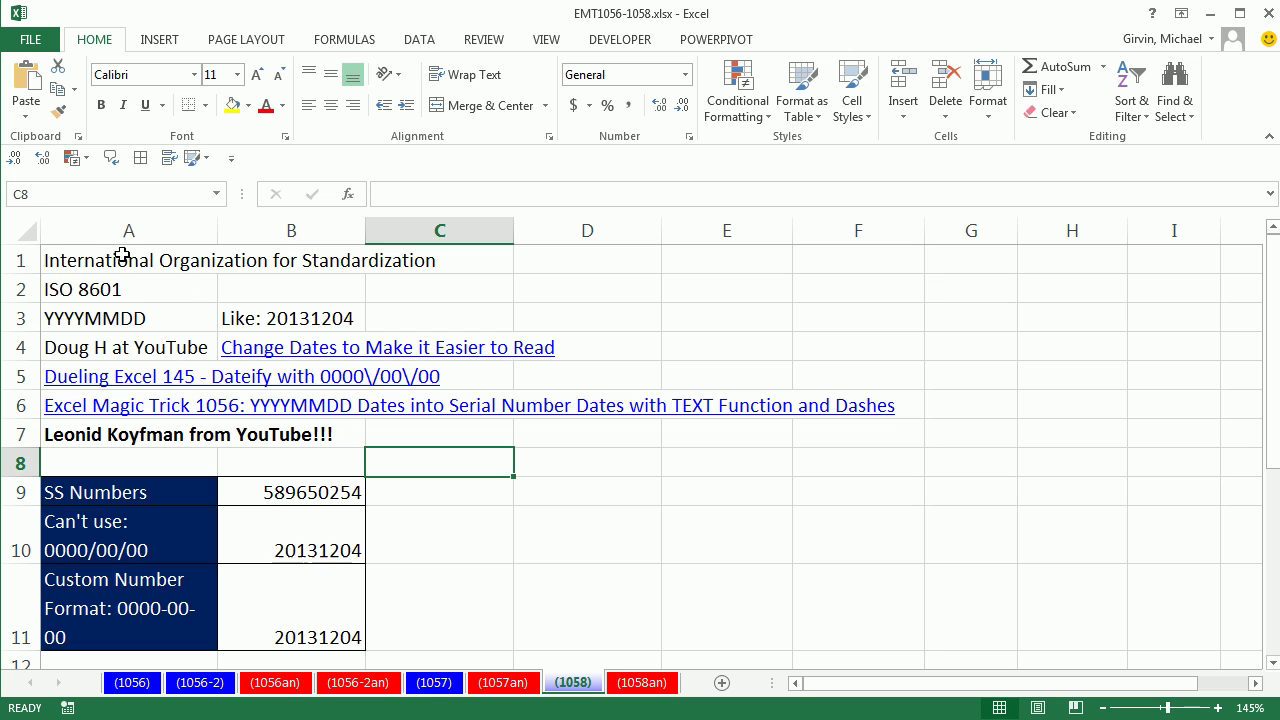
click(152, 317)
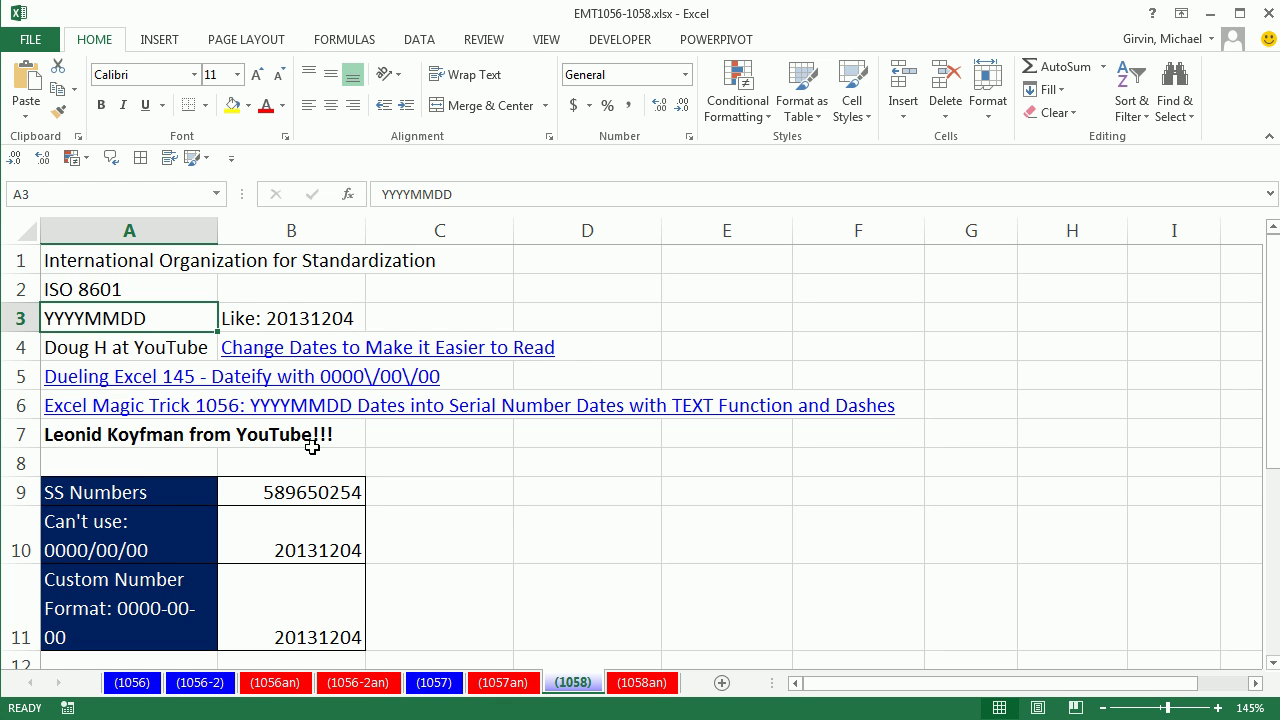
click(300, 488)
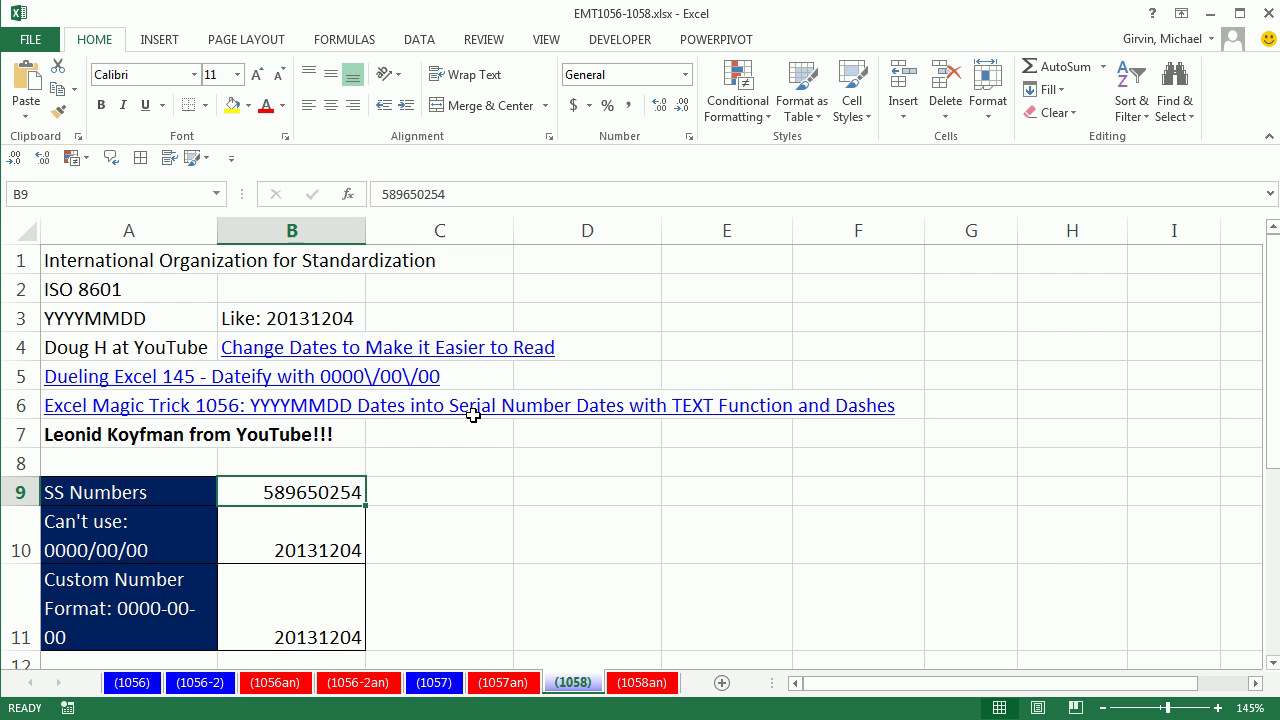
key(ctrl+1)
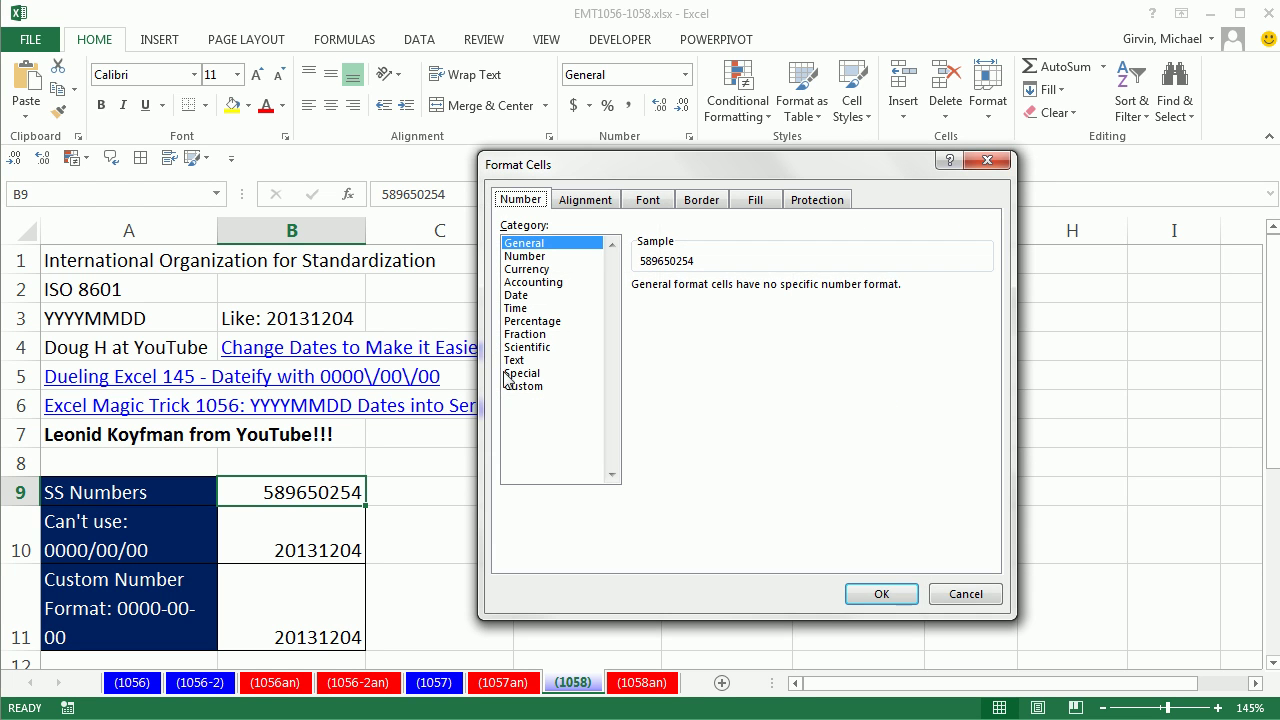
click(515, 374)
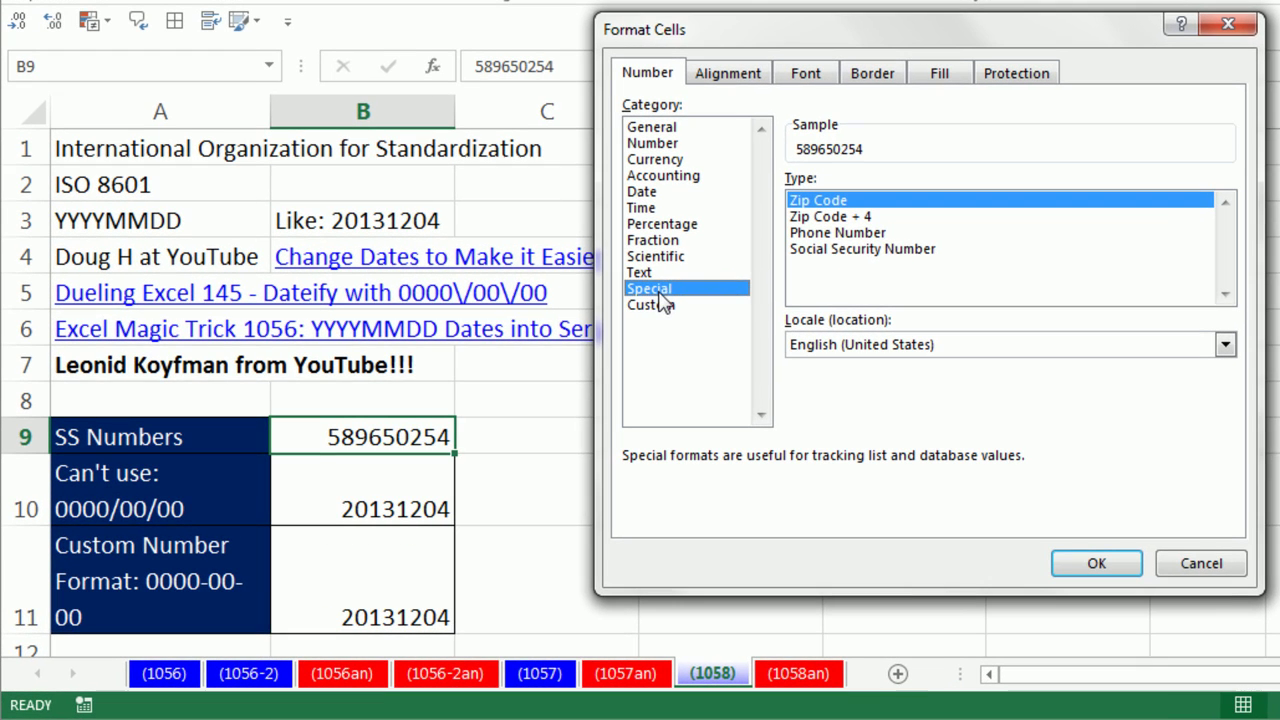
click(820, 250)
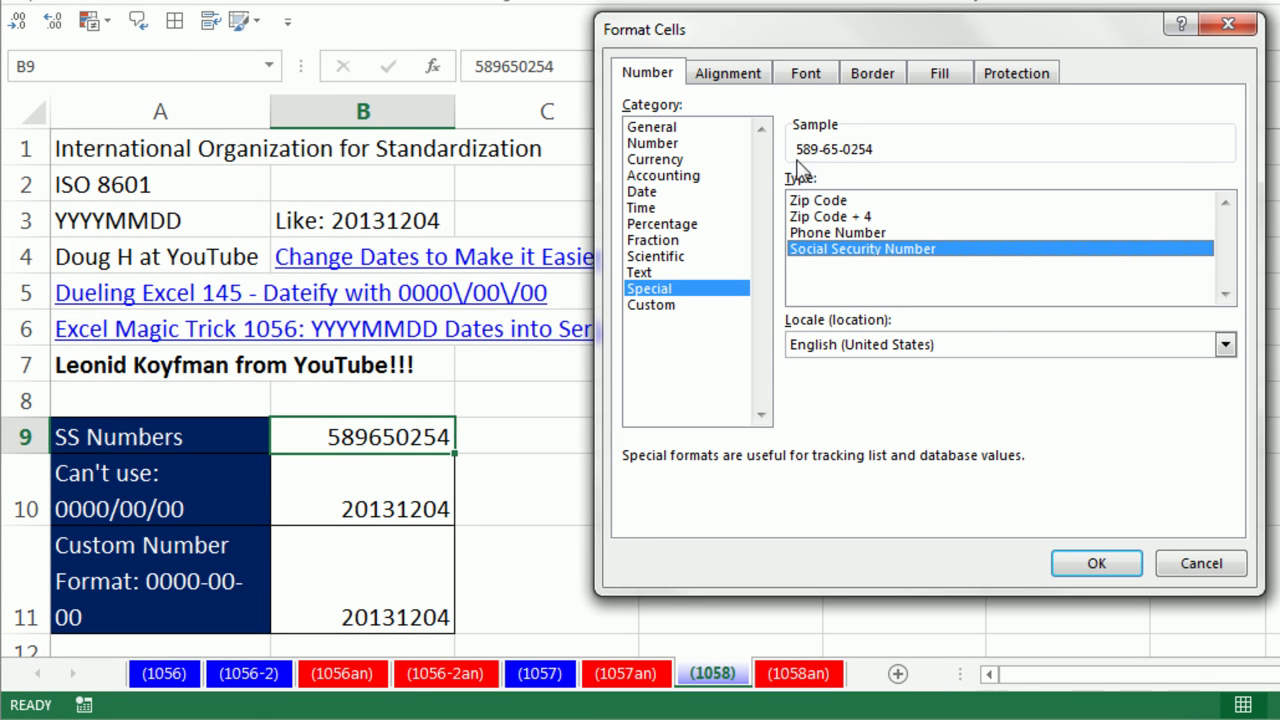
click(1095, 563)
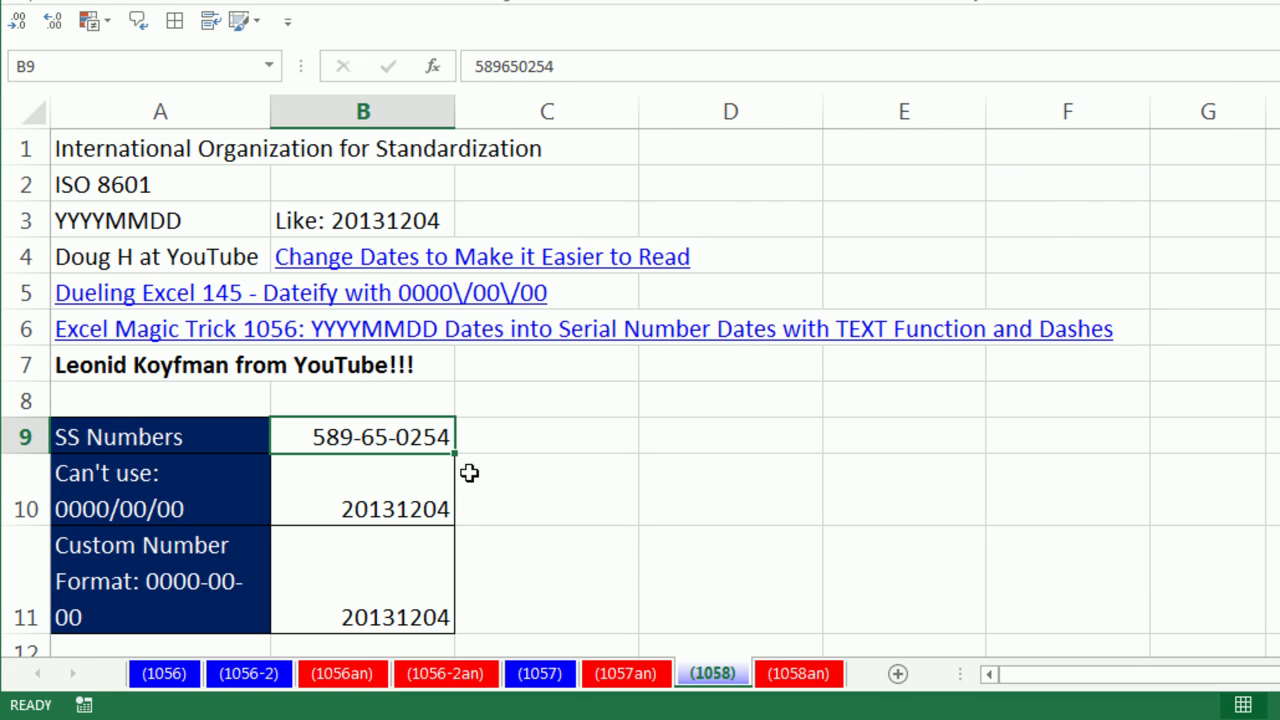
Step: Confirm B9's Social Security format uses the custom code 000-00-0000
key(ctrl+1)
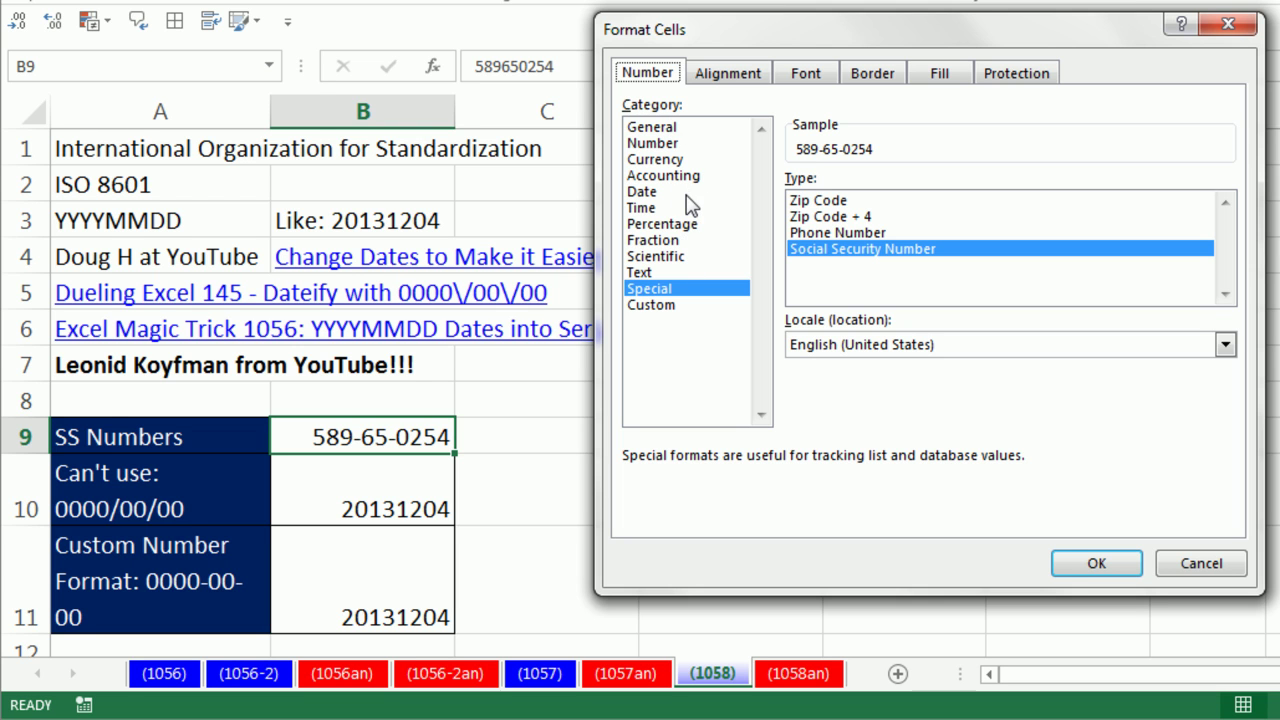
click(670, 305)
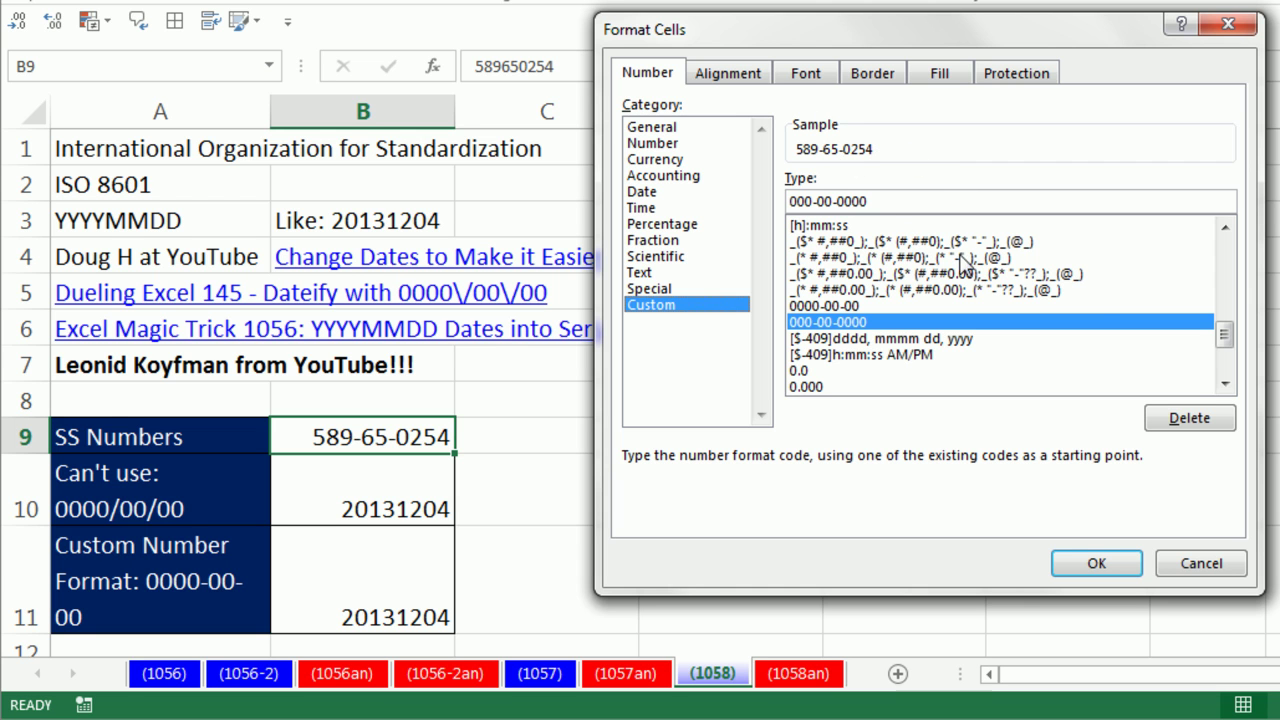
key(Return)
key(Return)
click(390, 578)
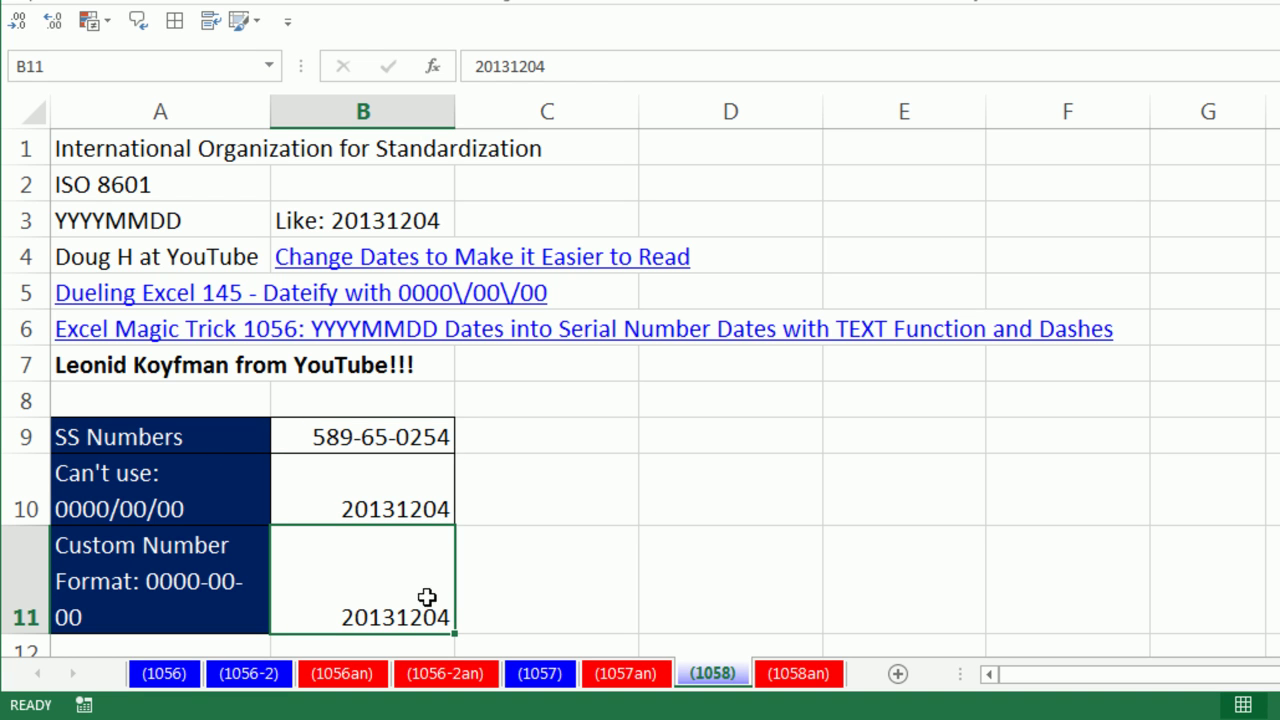
Step: Give B11 the custom format 0000-00-00 so 20131204 displays as 2013-12-04
key(ctrl+1)
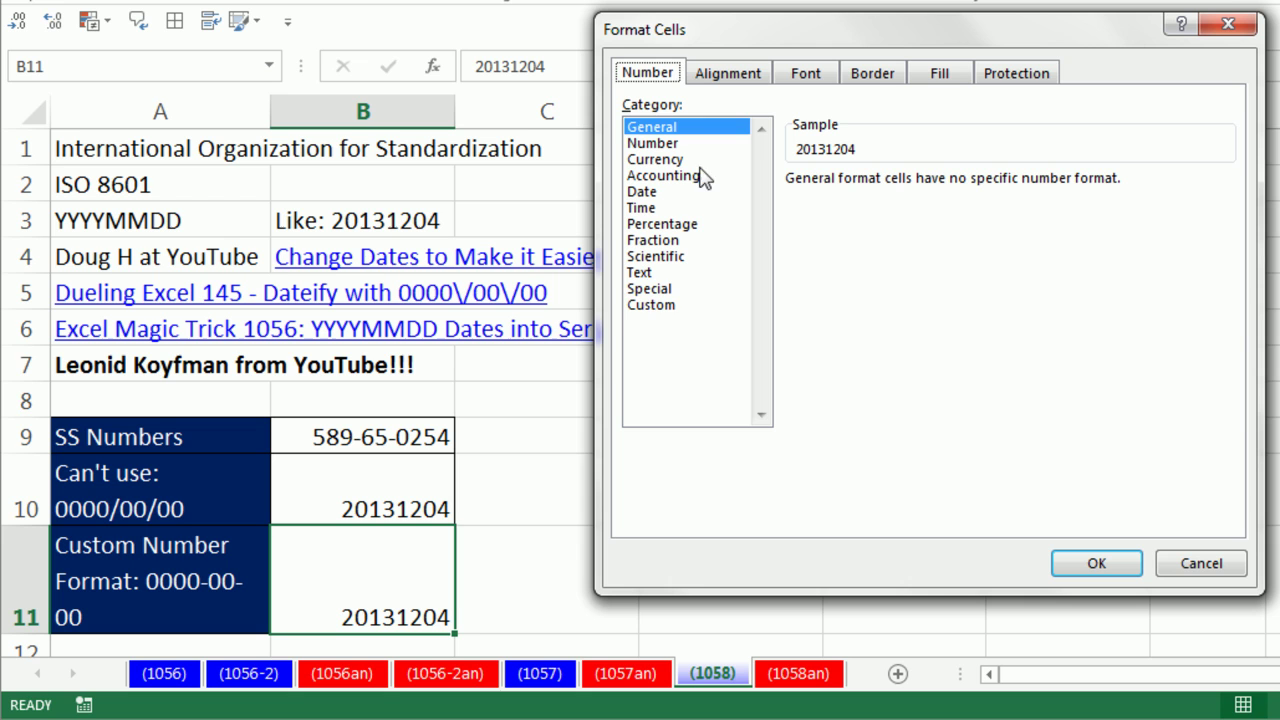
click(651, 304)
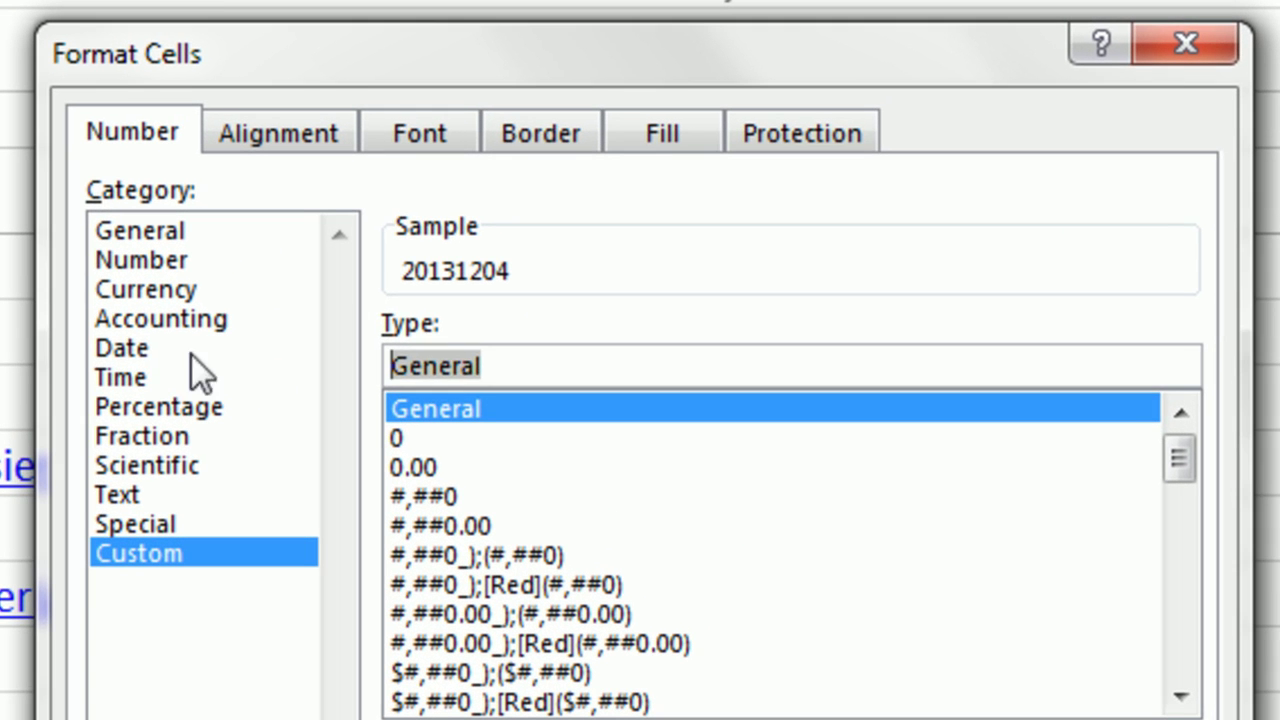
text(0000-)
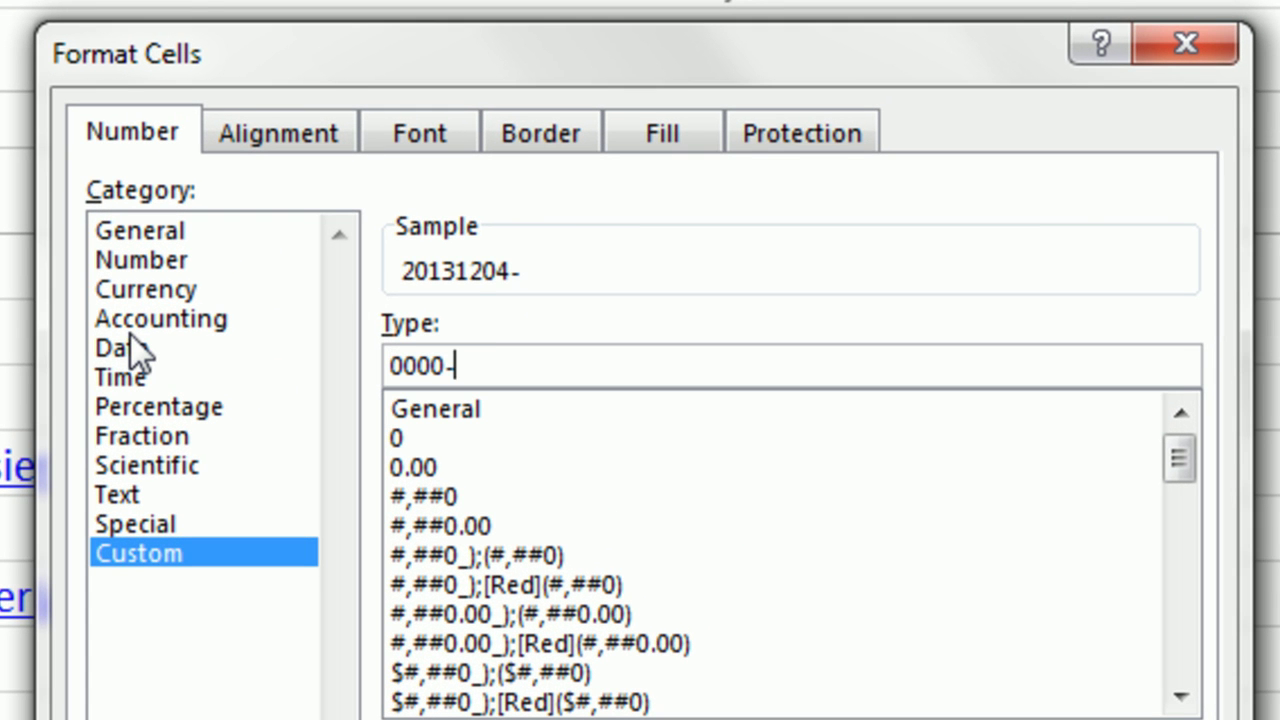
text(00-0)
text(0)
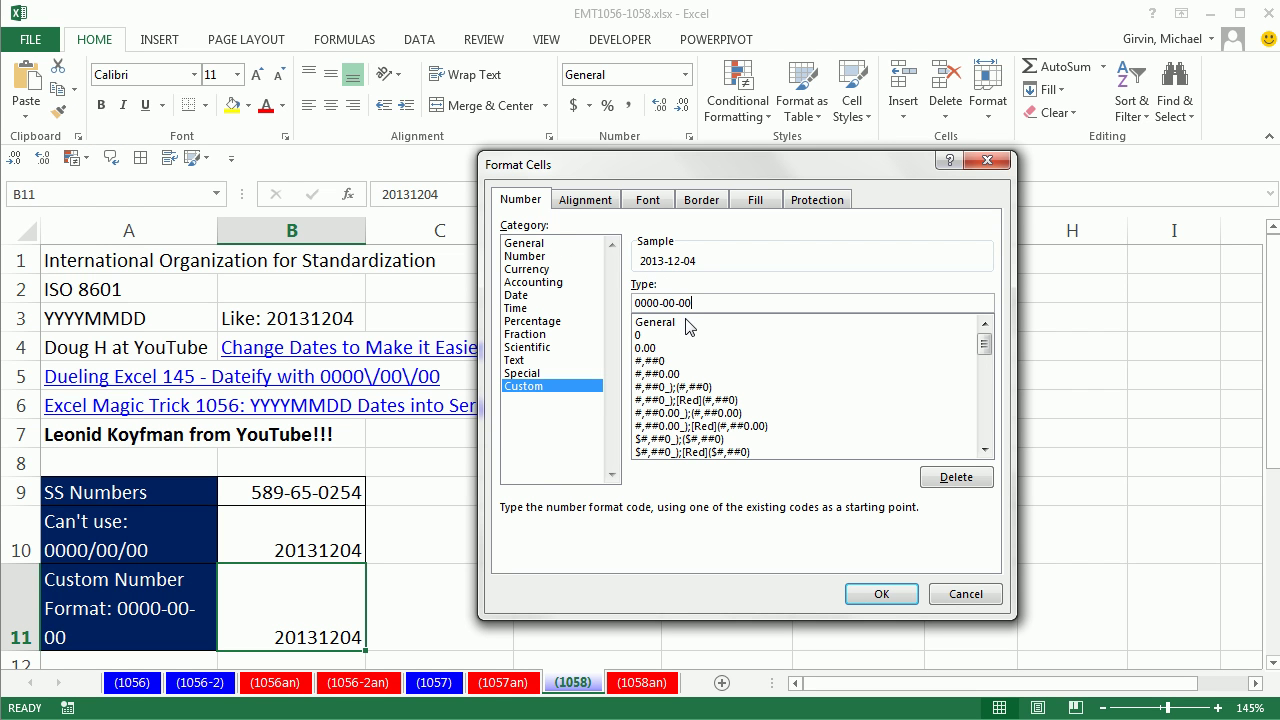
click(886, 597)
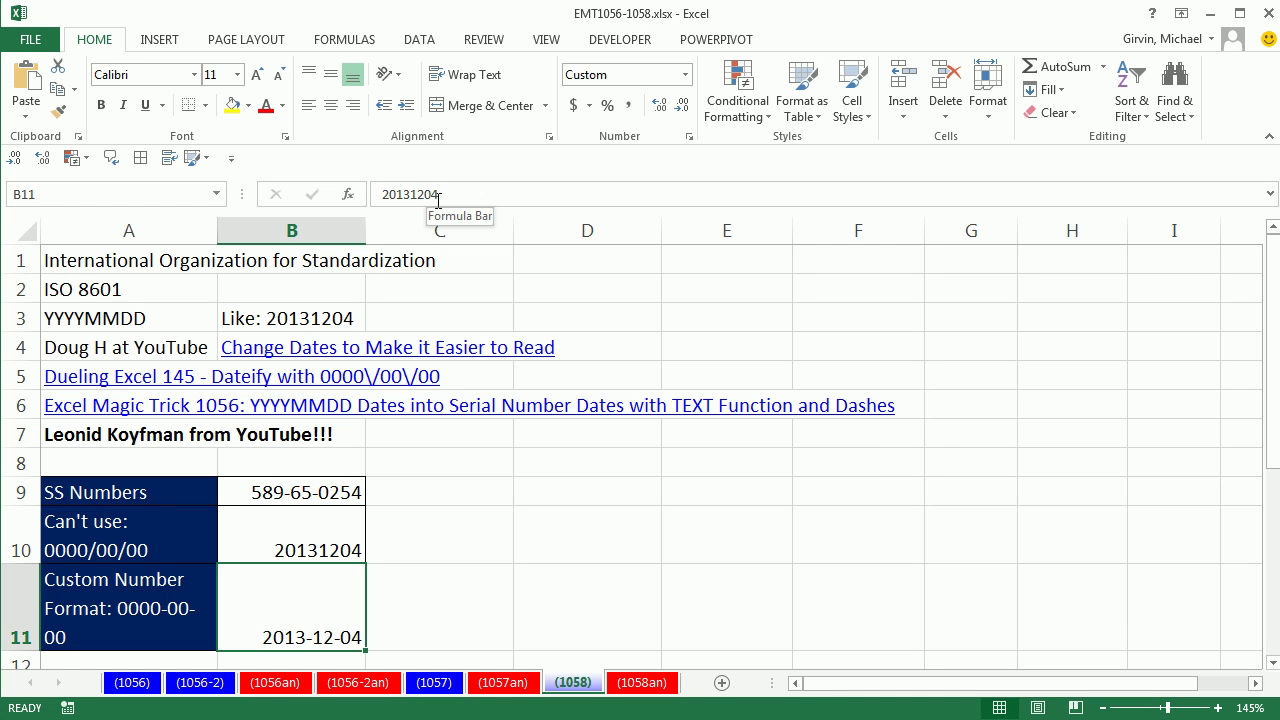
Step: Try applying the custom format 0000/00/00 to the 20131204 value in B10
click(299, 540)
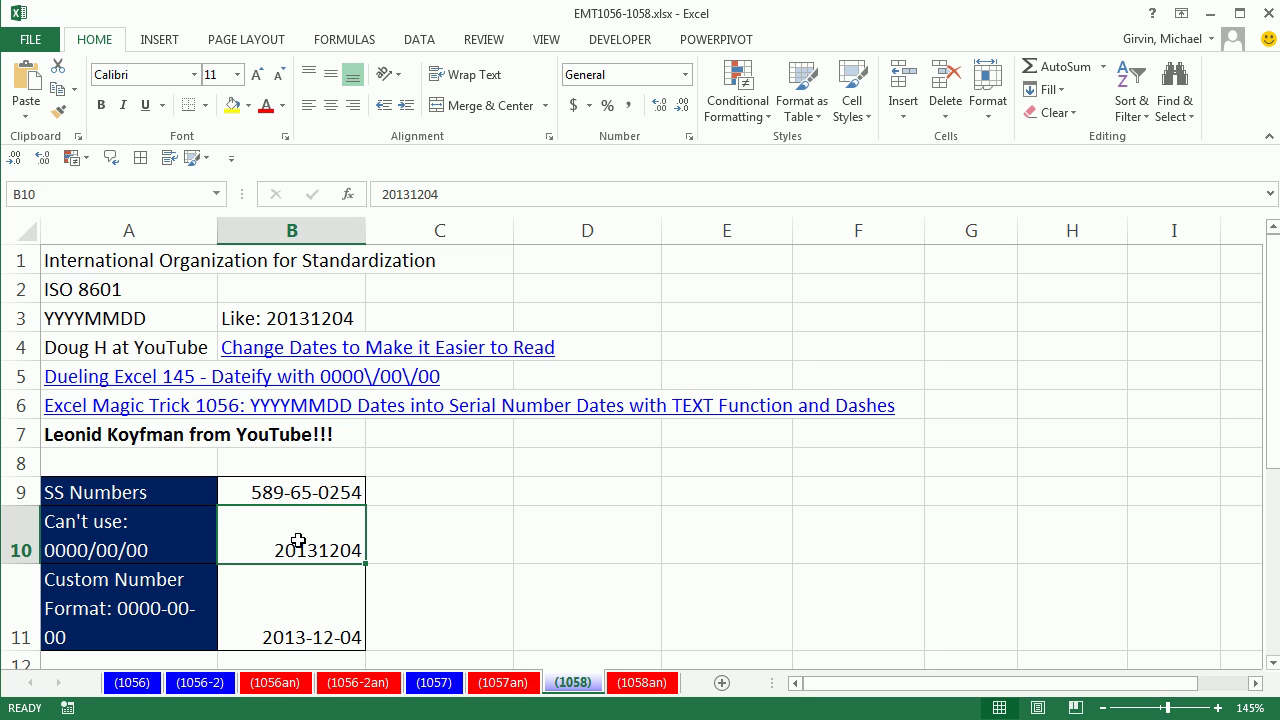
key(ctrl+1)
click(522, 386)
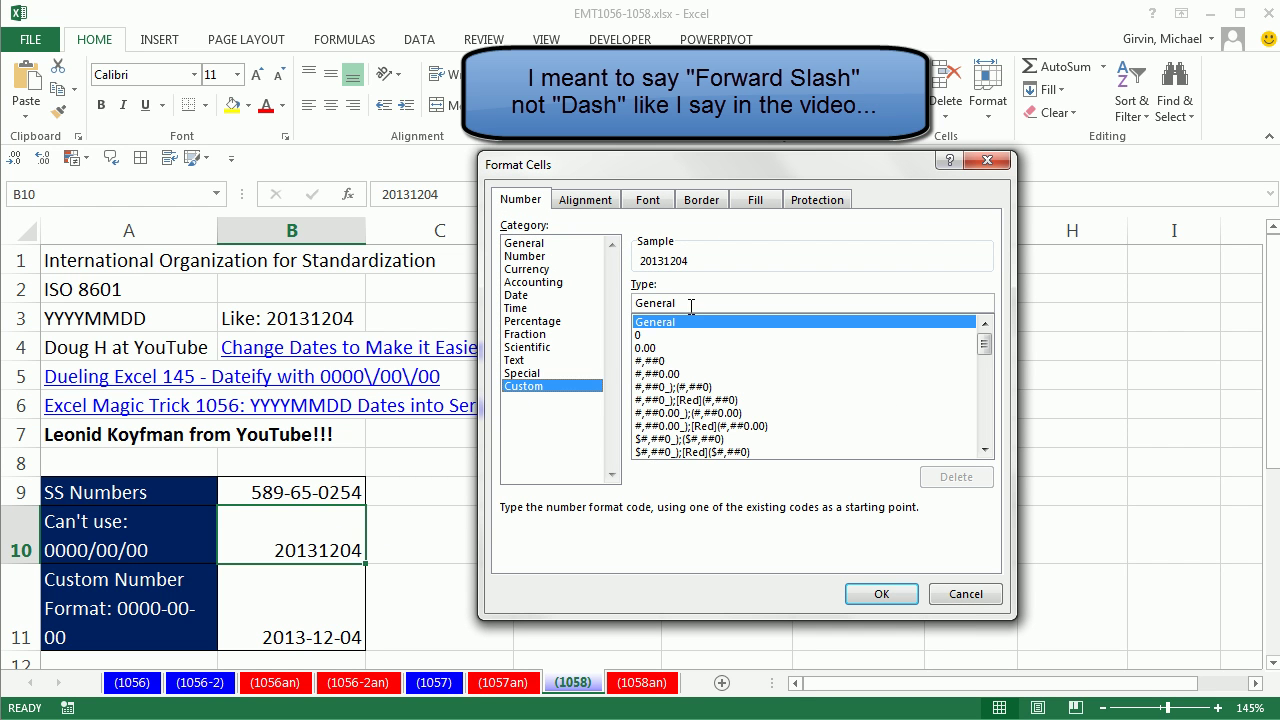
drag(691, 306, 587, 297)
text(0000/00/00)
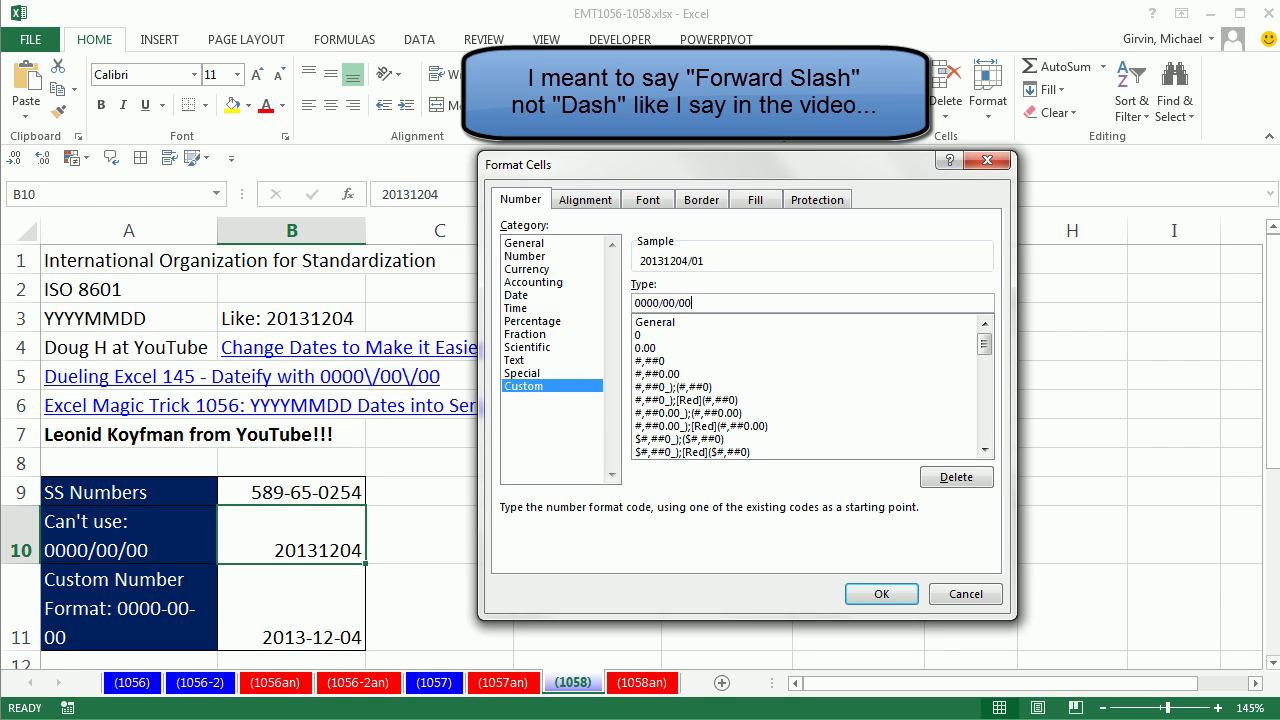
click(879, 595)
Step: Dismiss the format error and cancel Format Cells, leaving B10 unchanged
drag(950, 177, 683, 200)
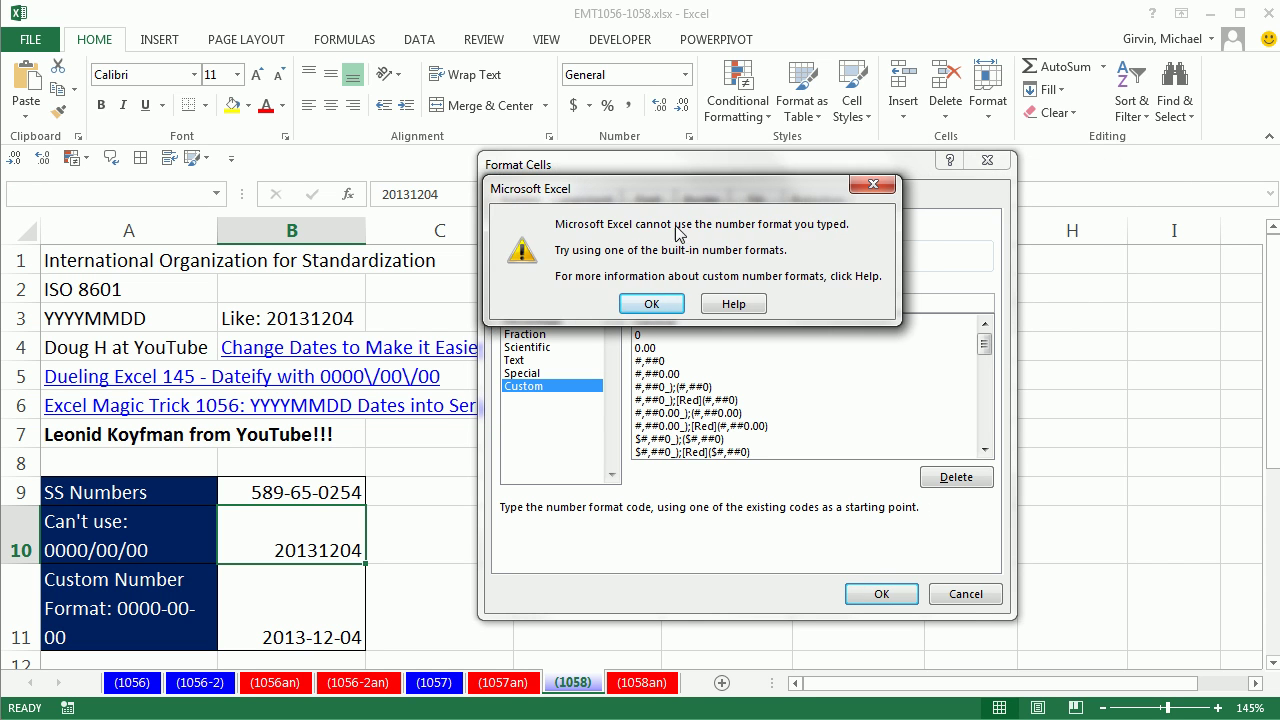
click(655, 304)
key(Escape)
click(533, 527)
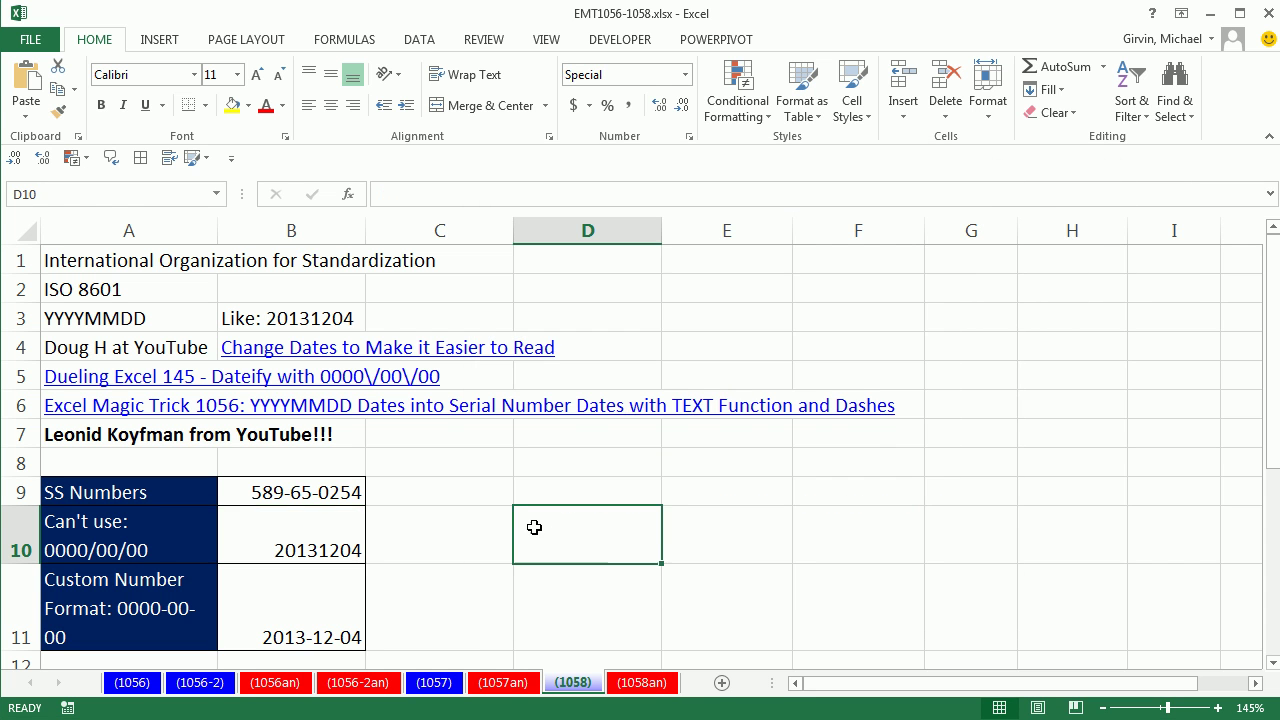
scroll(531, 524, down, 1)
scroll(531, 524, down, 3)
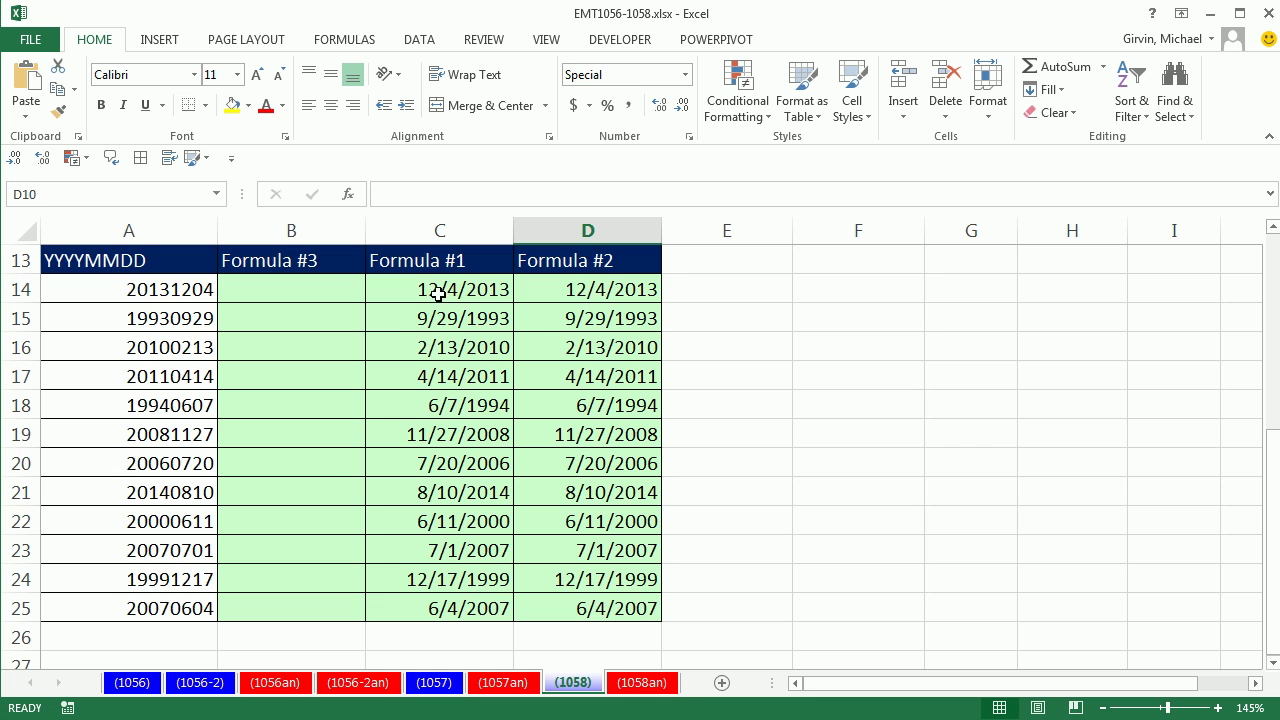
scroll(529, 320, up, 1)
click(436, 463)
double_click(436, 463)
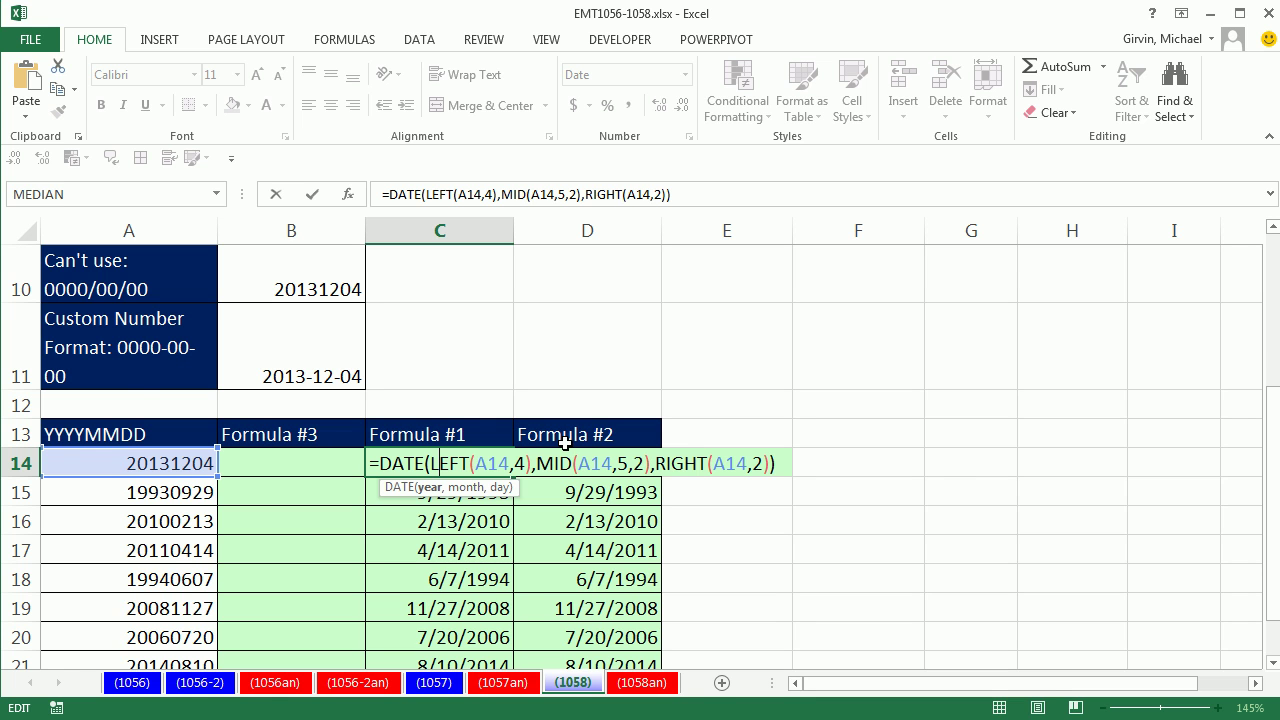
key(ctrl+Return)
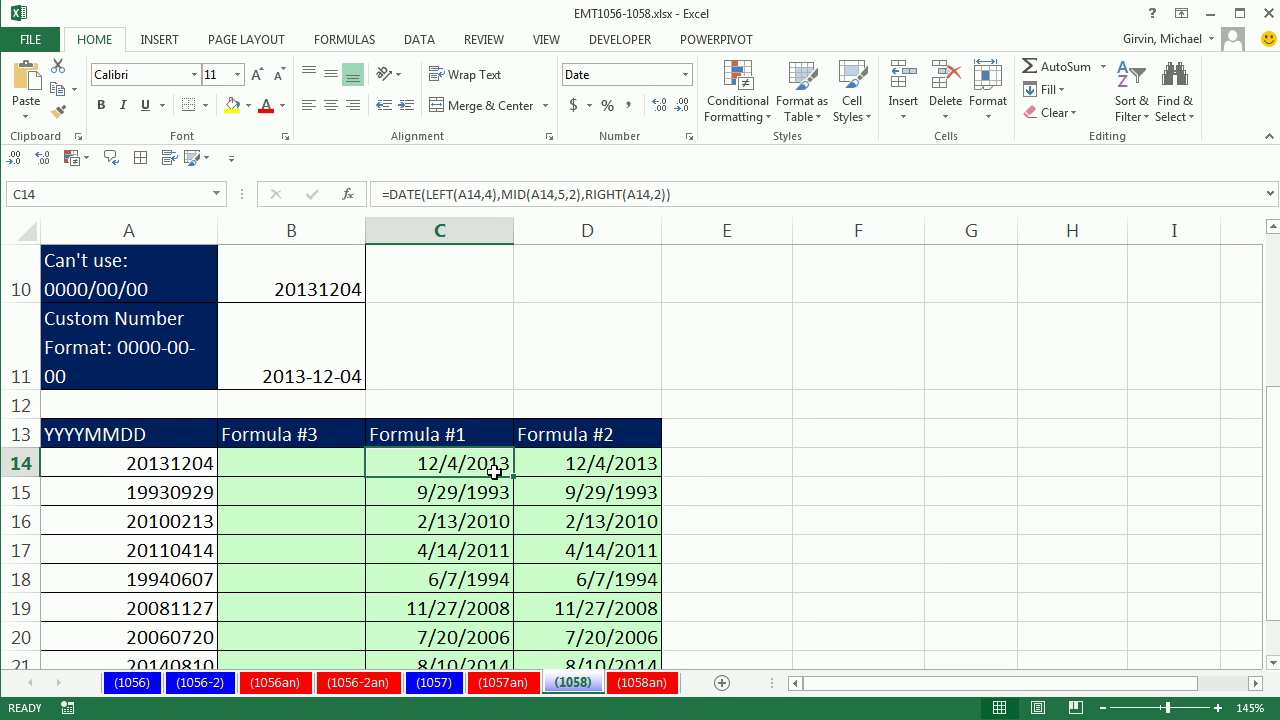
double_click(572, 465)
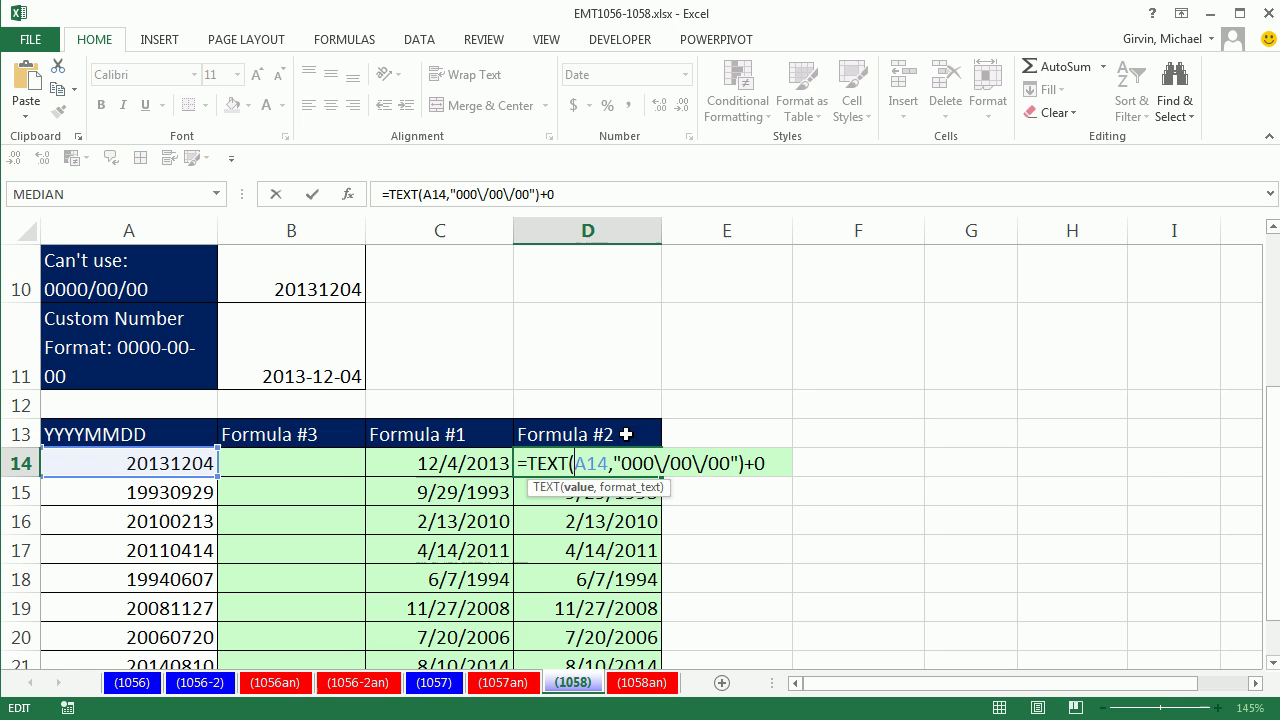
click(343, 460)
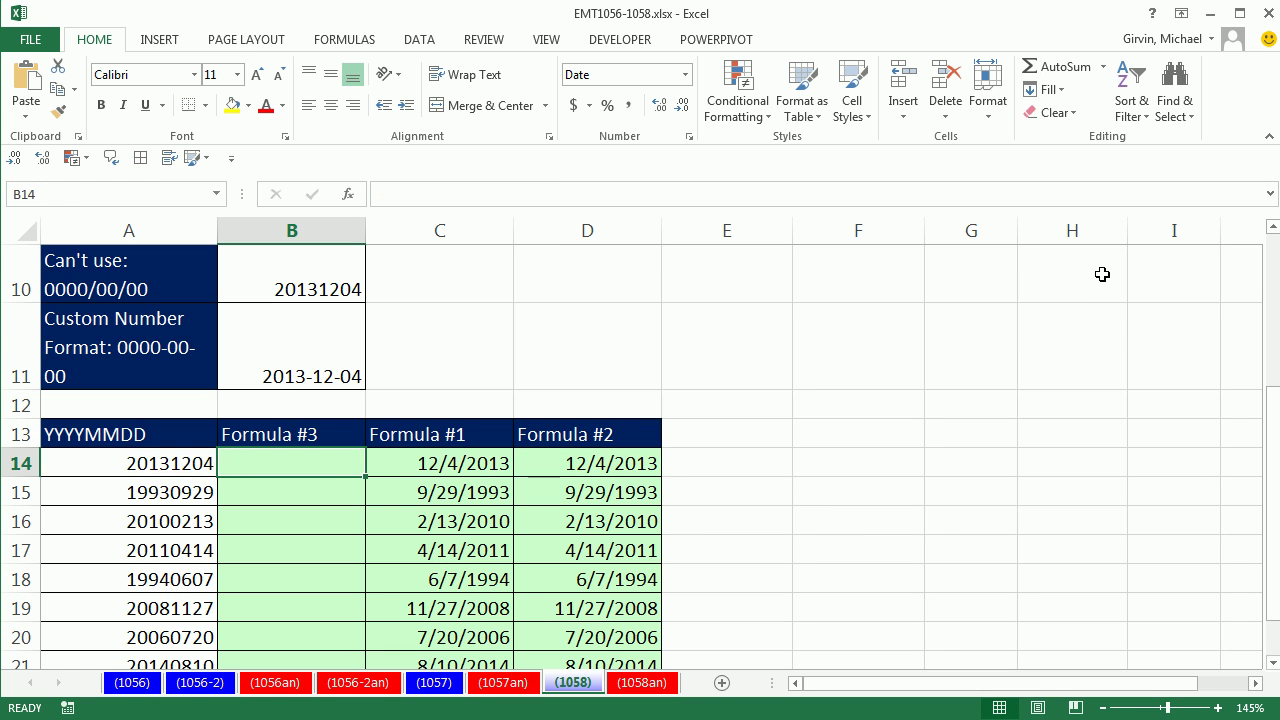
Step: Enter =TEXT(A14,"0000-00-00") in B14
text(=te)
key(Tab)
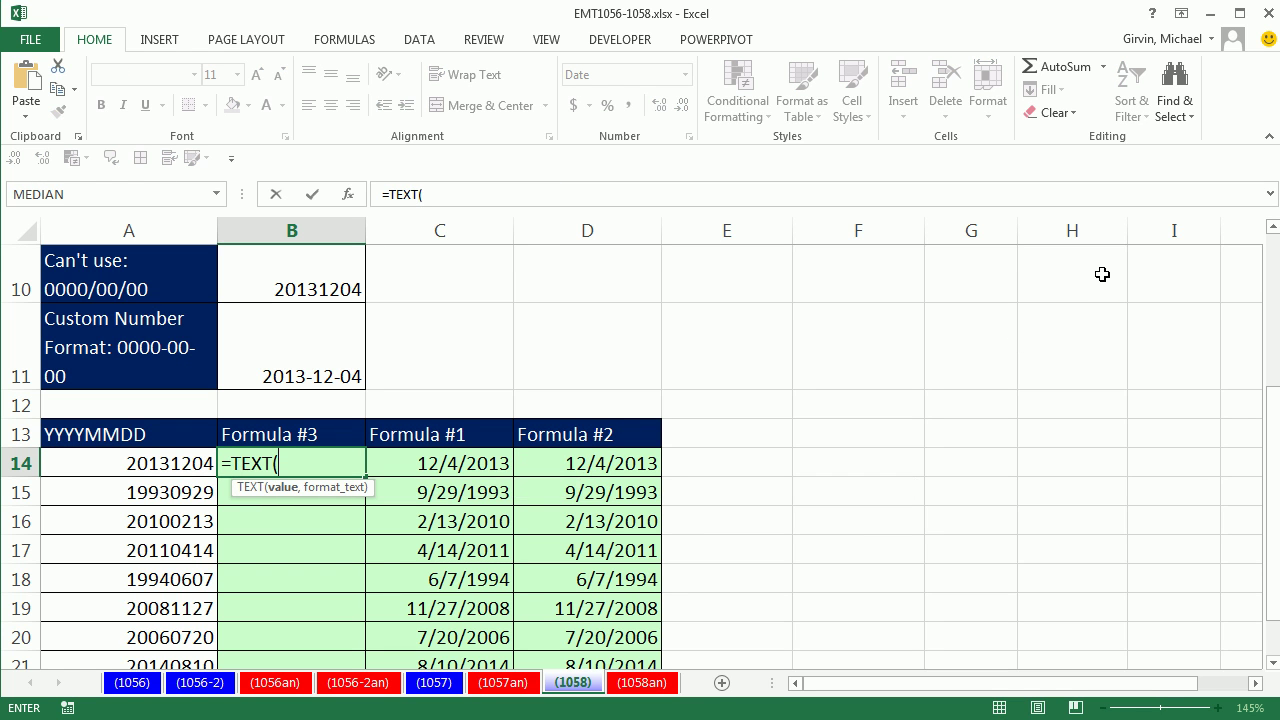
click(96, 467)
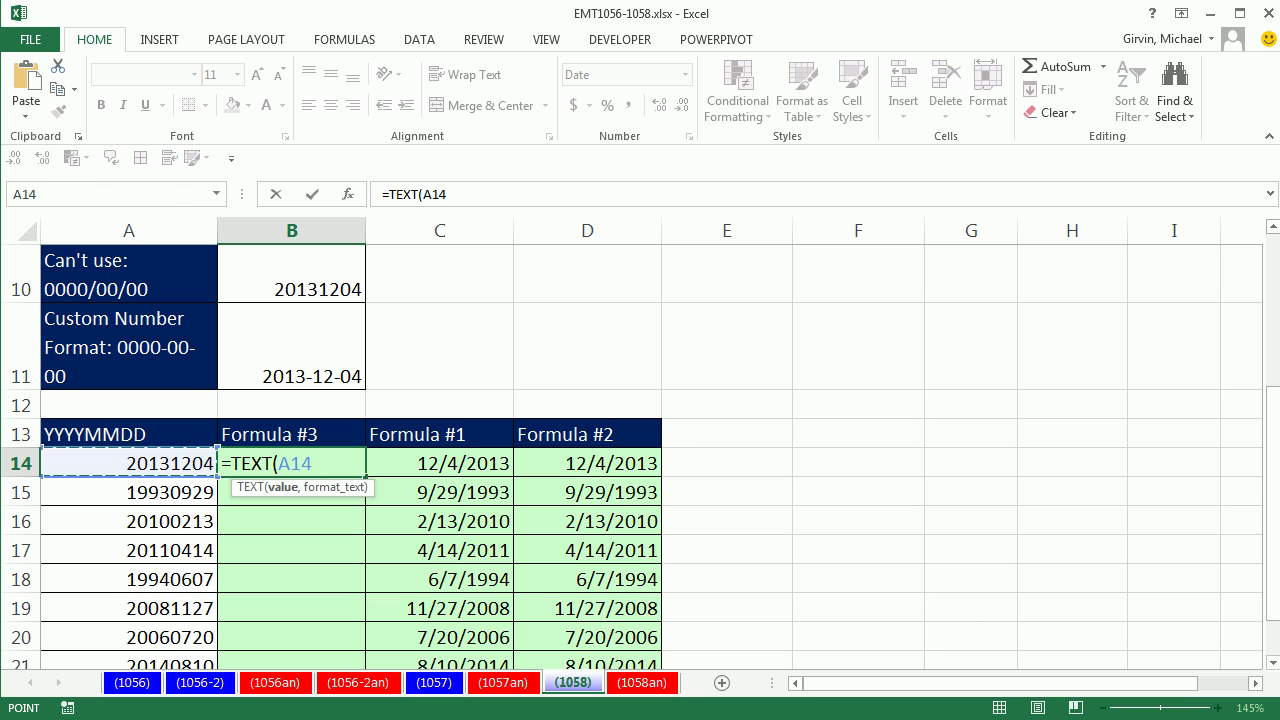
text(,)
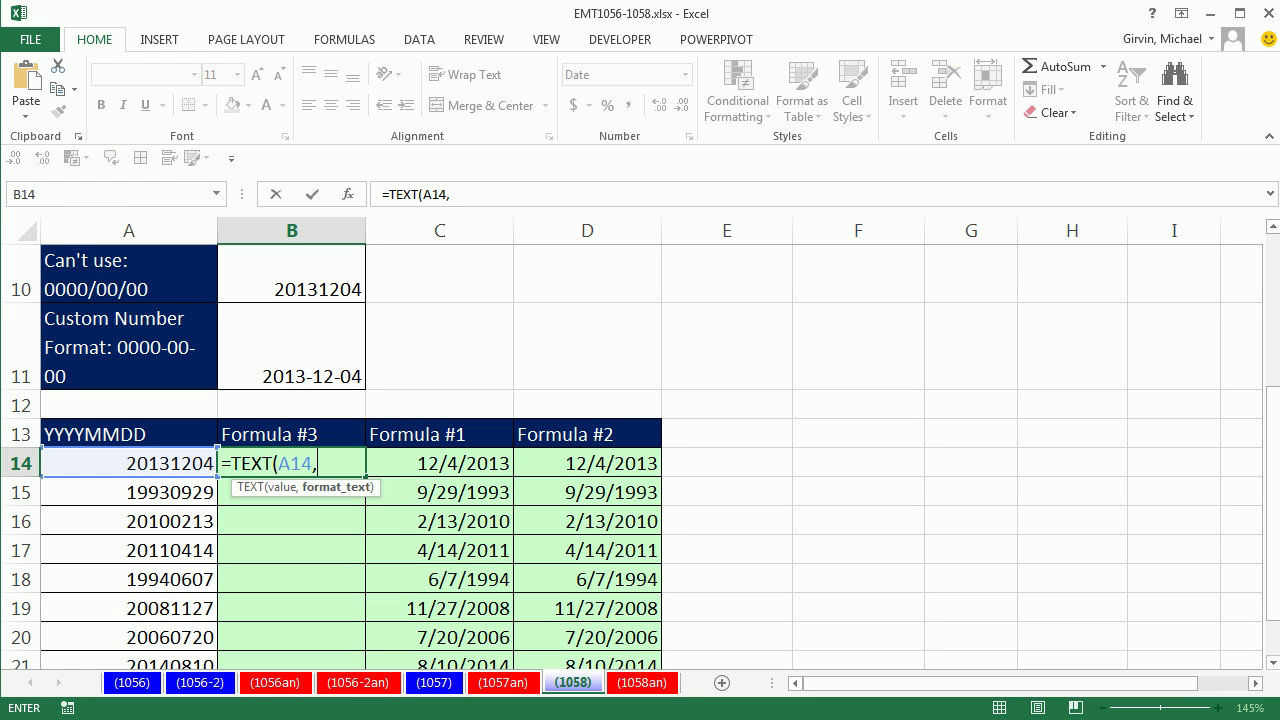
text("0000-)
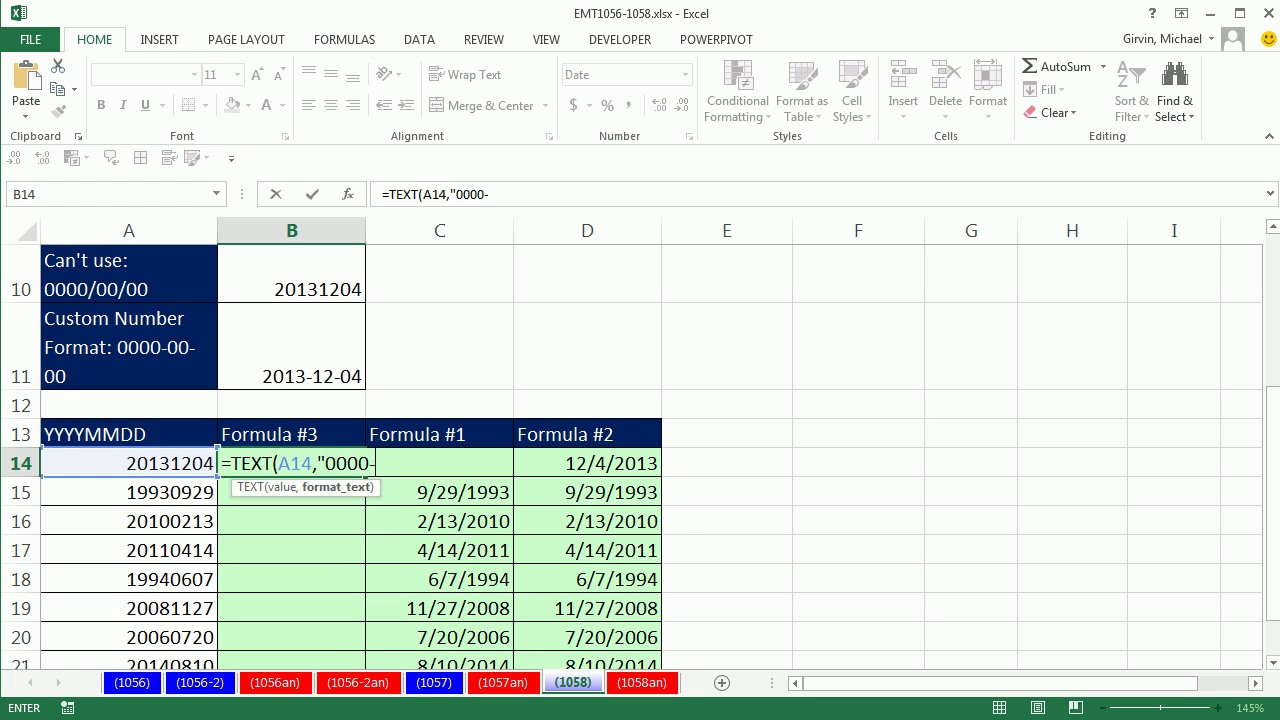
text(00-00")
key(ctrl+Return)
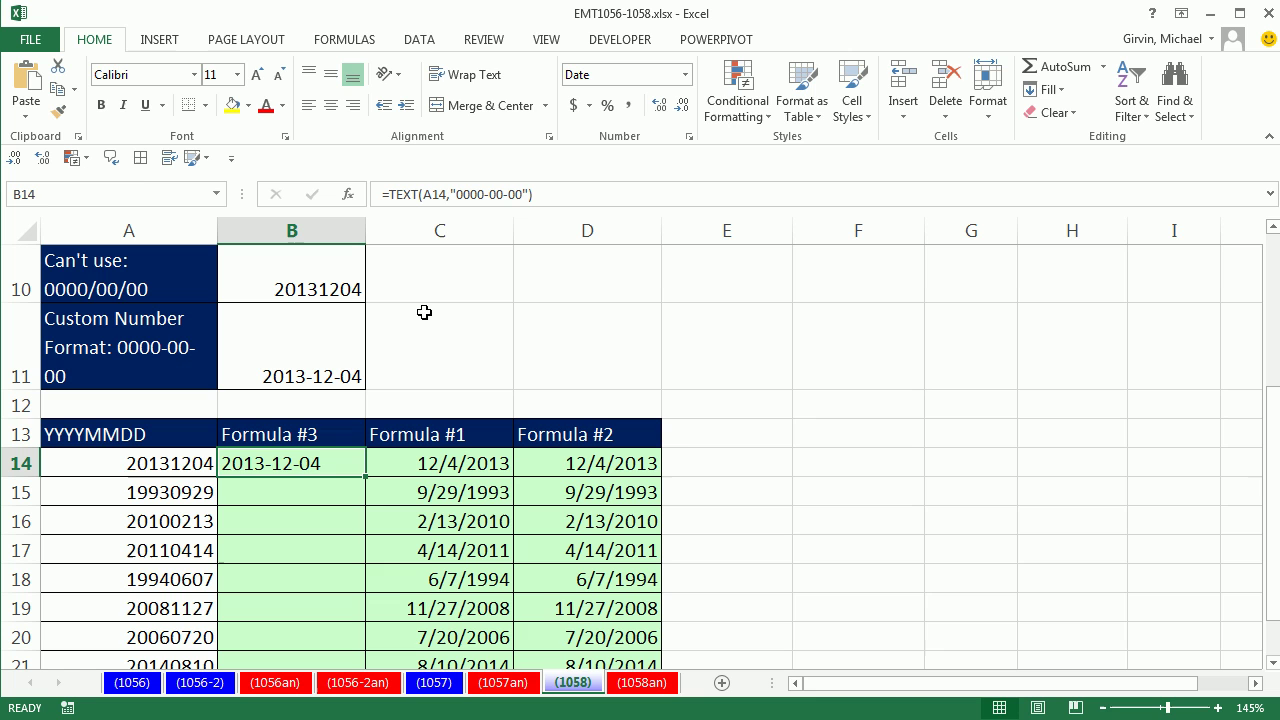
Step: Append +0 so B14 becomes a real date, and fill it down the Formula #3 column
key(F2)
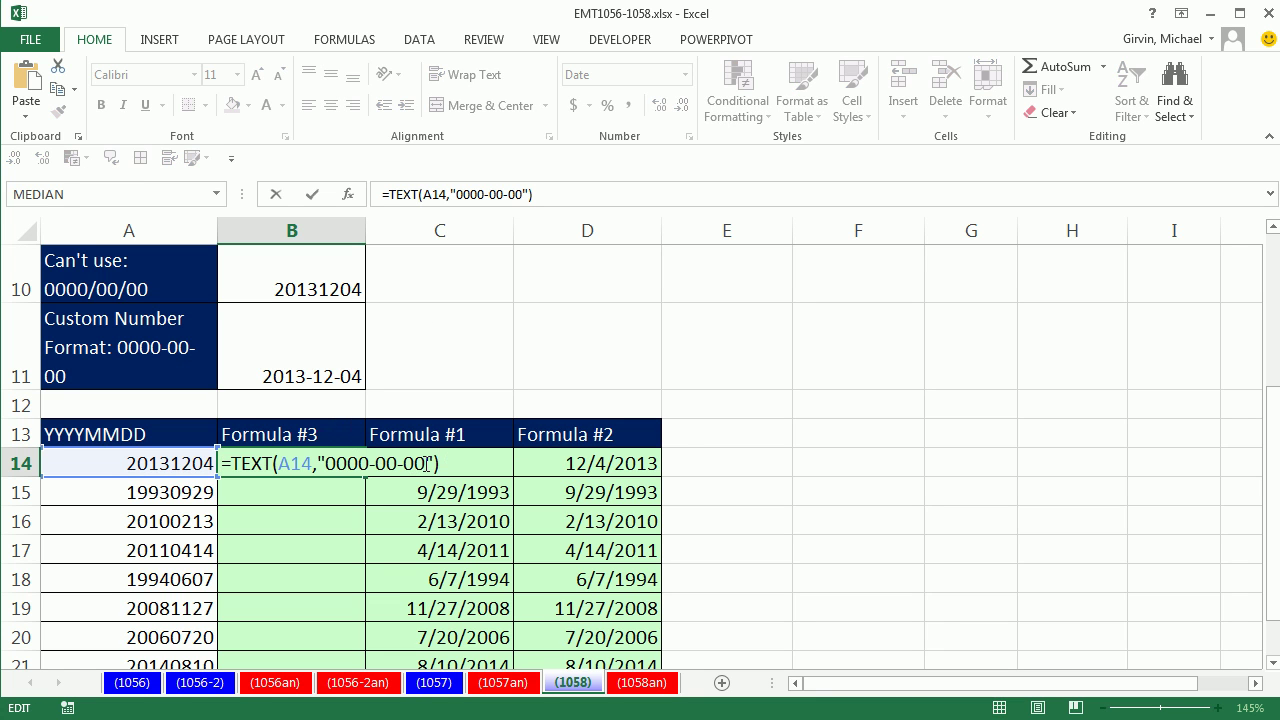
text(+)
text(0)
key(ctrl+Return)
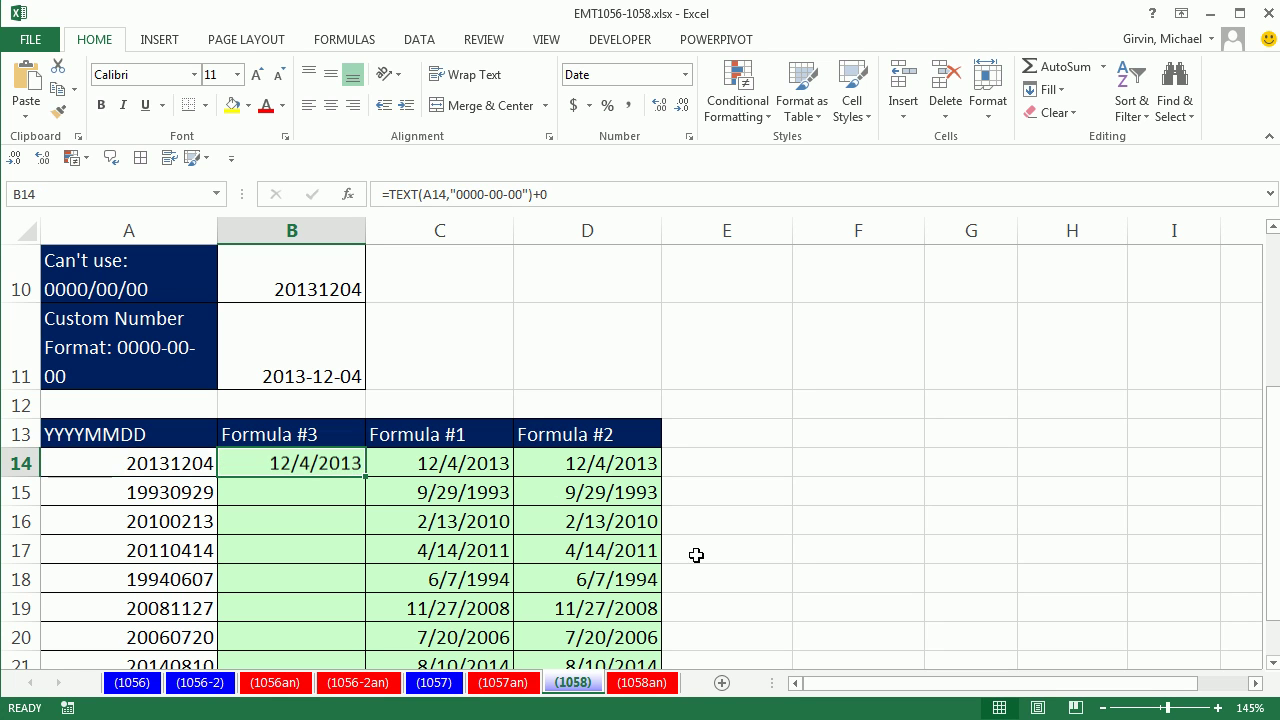
double_click(367, 480)
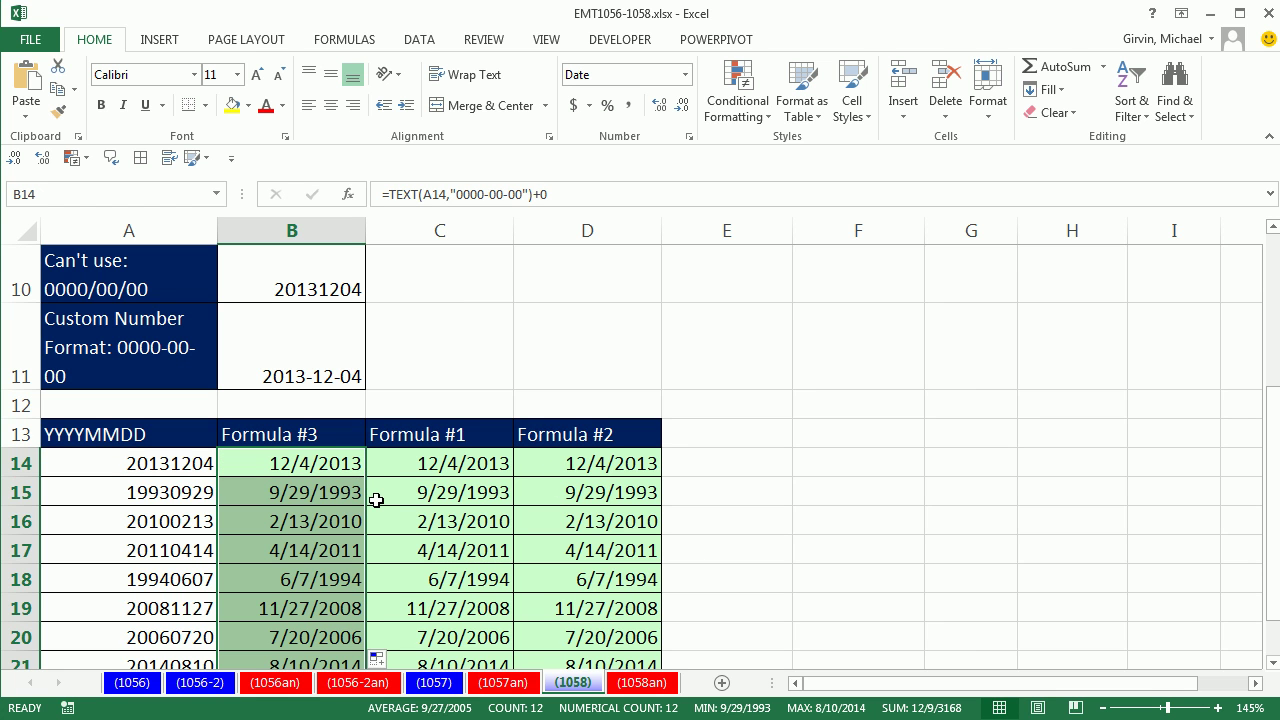
double_click(313, 463)
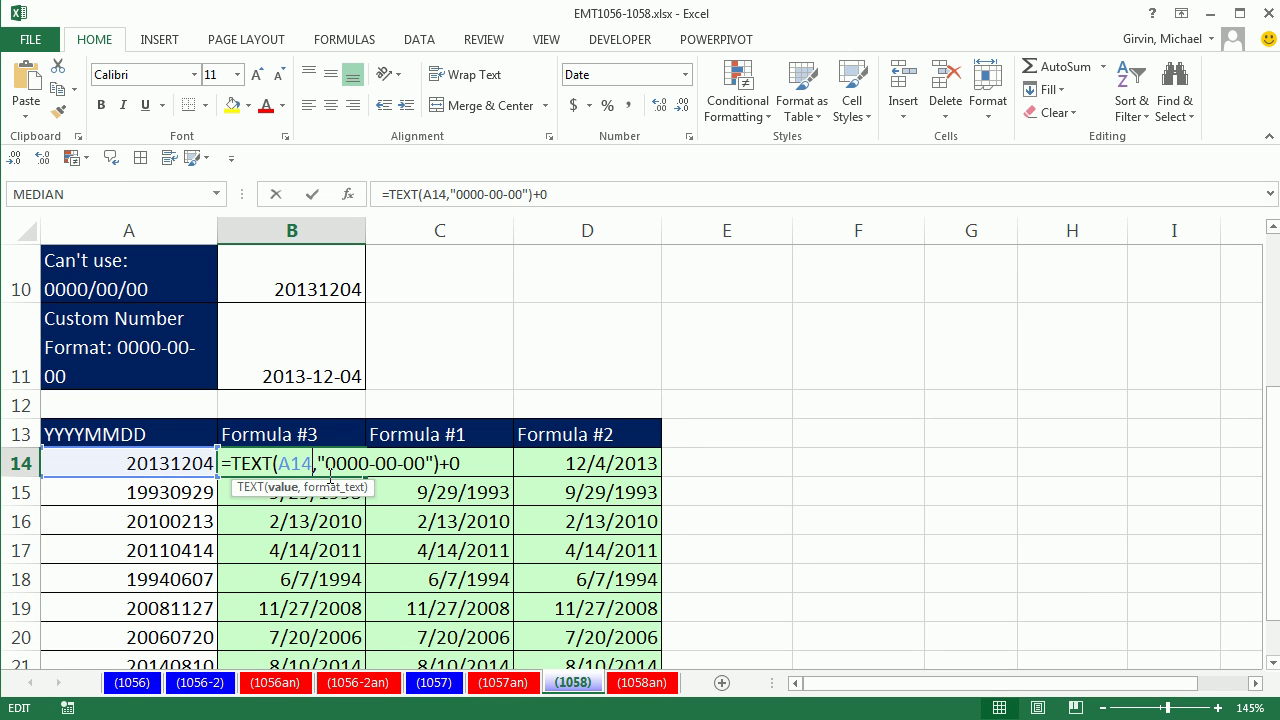
click(451, 455)
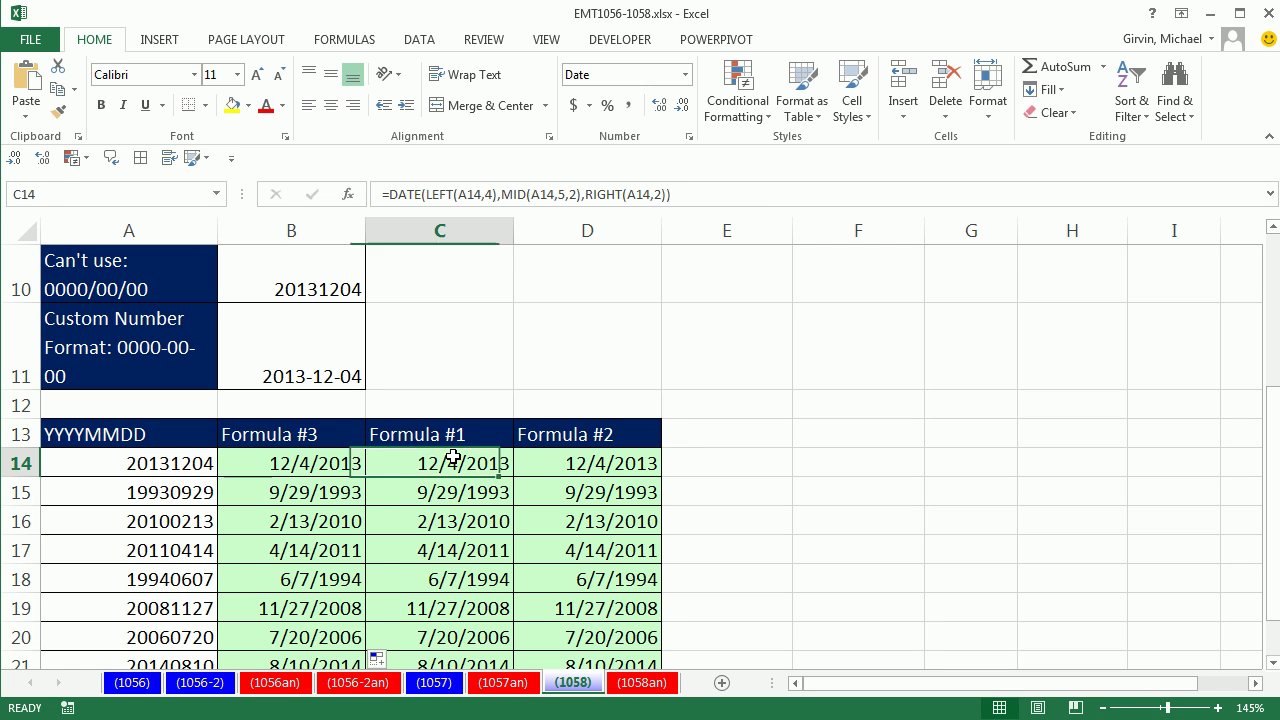
double_click(451, 460)
key(Escape)
click(632, 464)
double_click(632, 464)
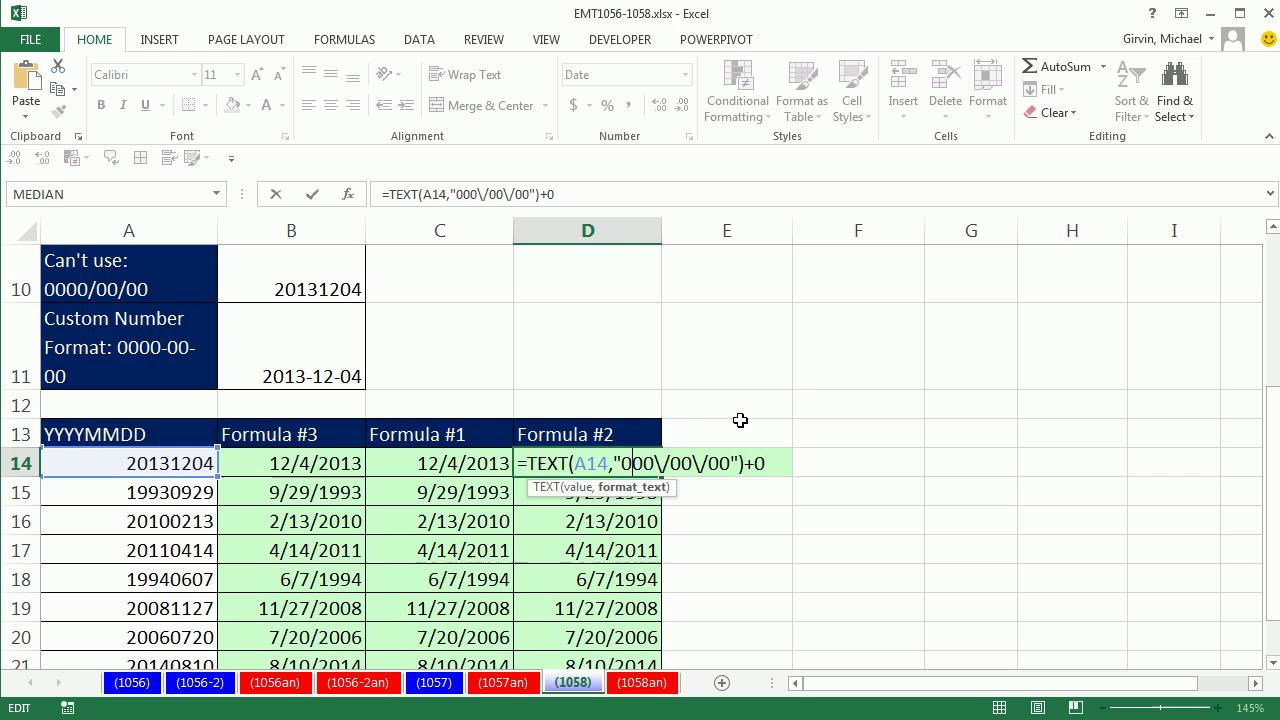
key(Escape)
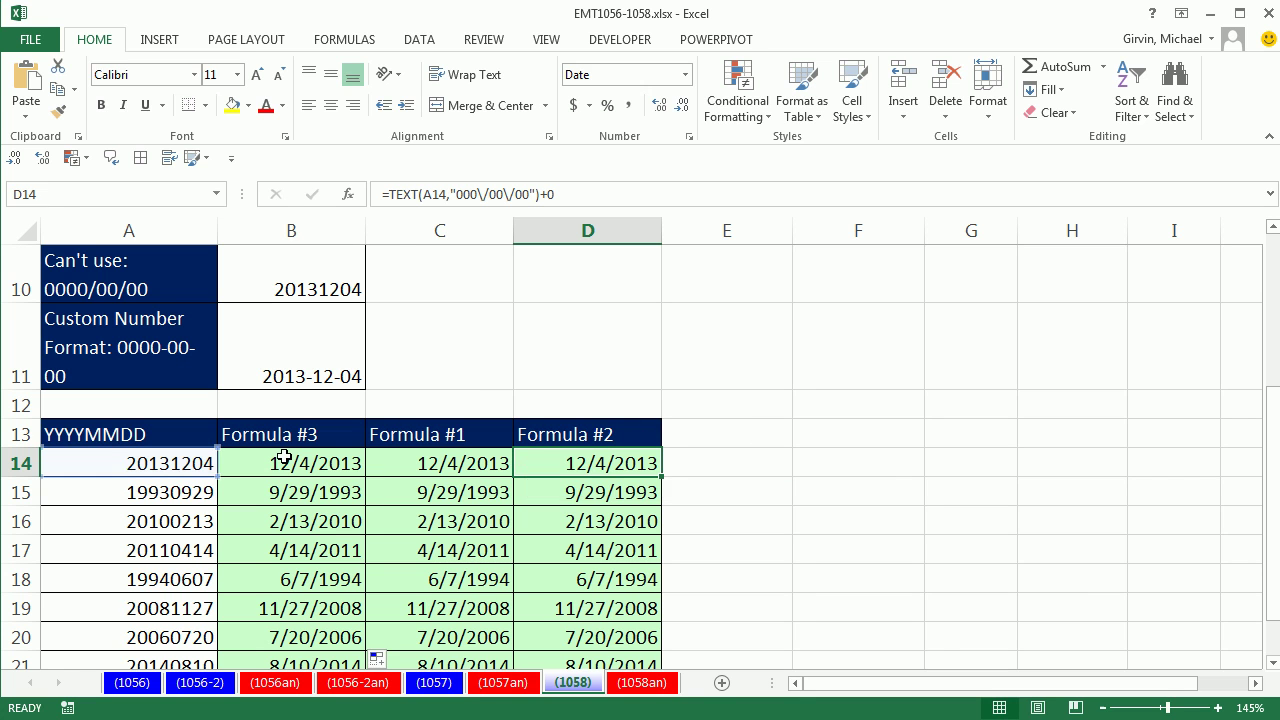
double_click(280, 460)
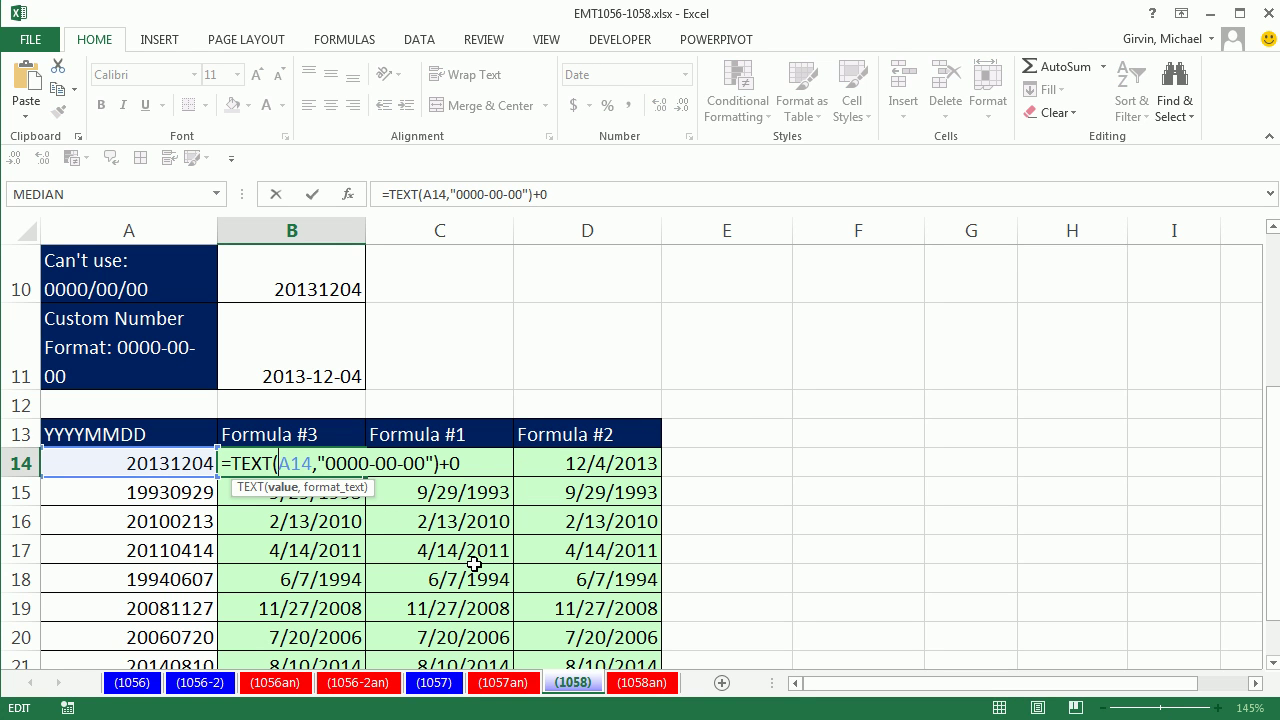